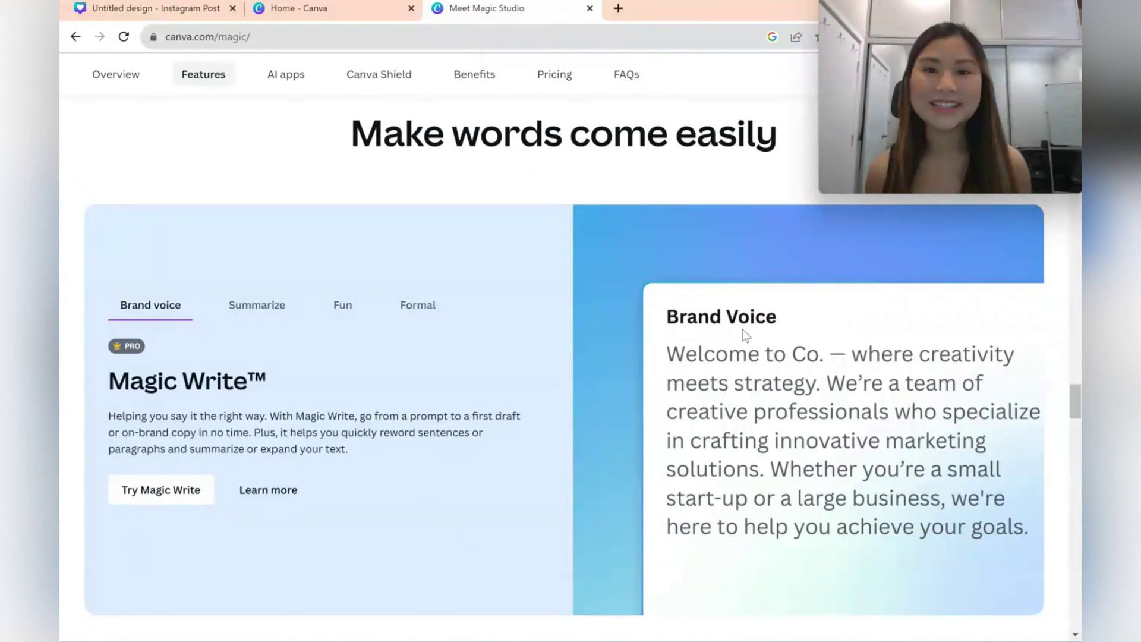
# Leave the Magic Studio overview and return to the Canva home page.
pyautogui.hotkey('ctrl', 'shift', 'Tab')
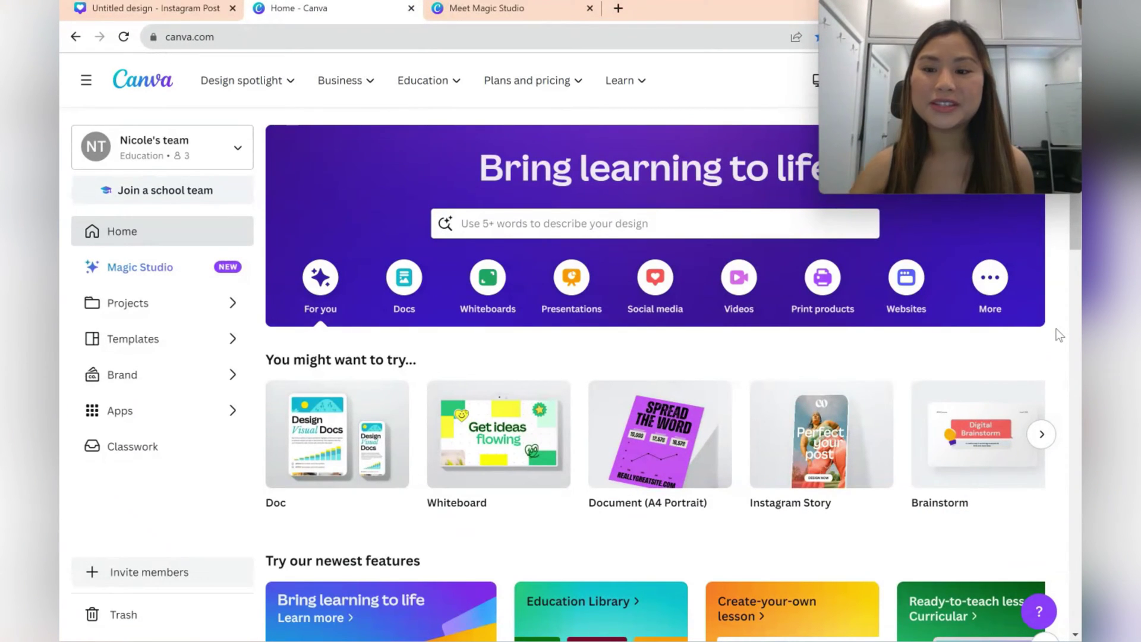
# Open the Magic Media app from Apps beside the blank Instagram post and start a prompt.
pyautogui.click(1041, 435)
pyautogui.click(1041, 434)
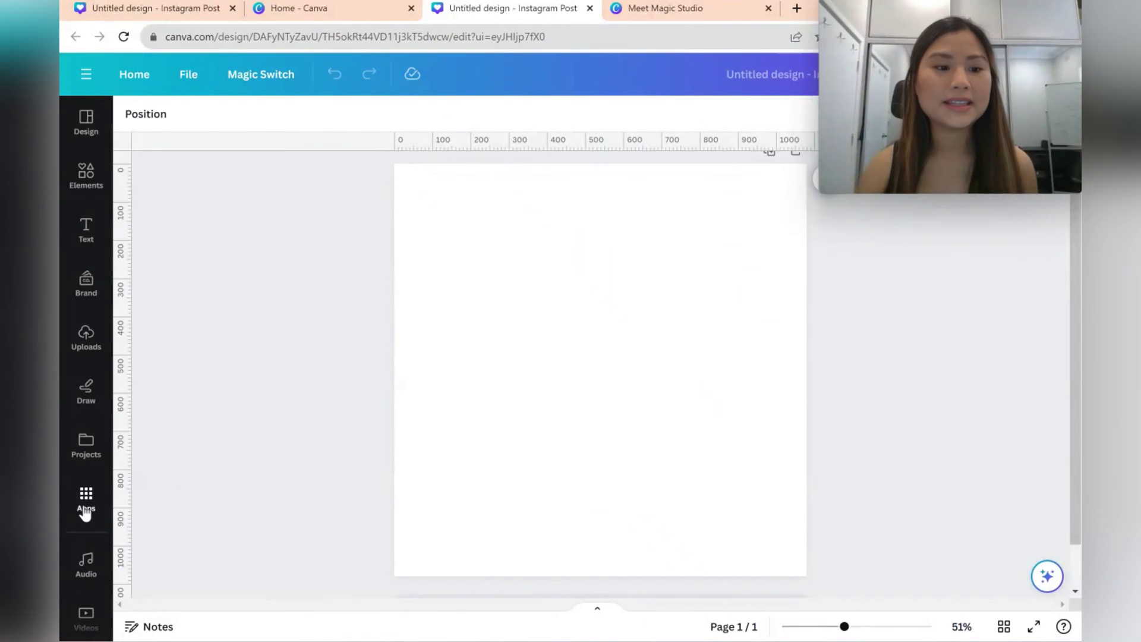
pyautogui.click(86, 502)
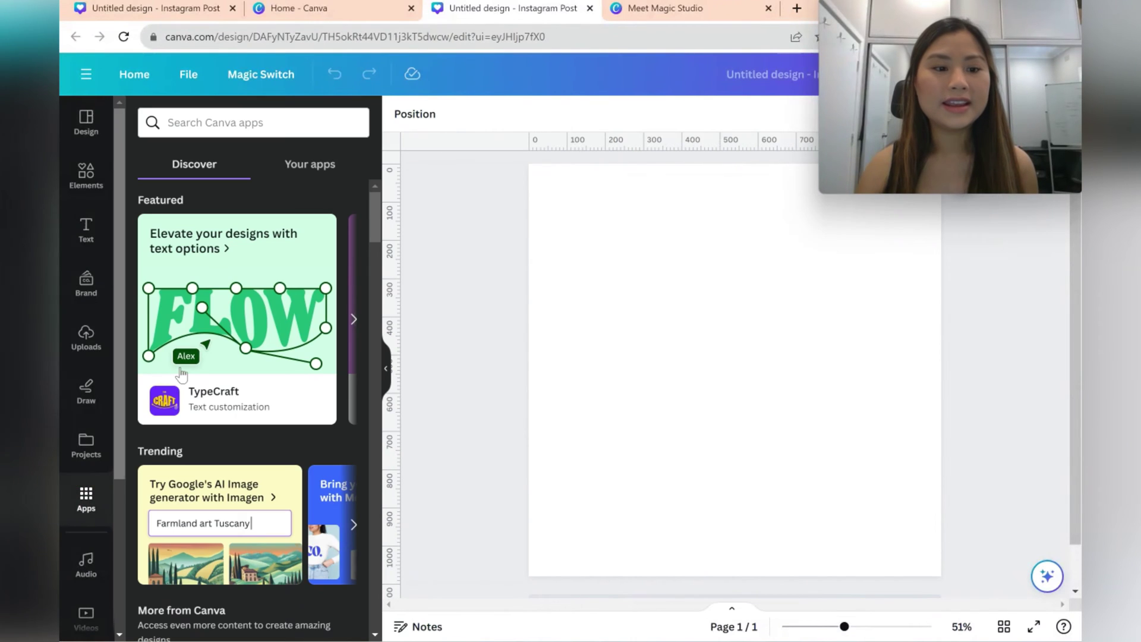
pyautogui.scroll(-5, 200, 371)
pyautogui.scroll(-3, 200, 371)
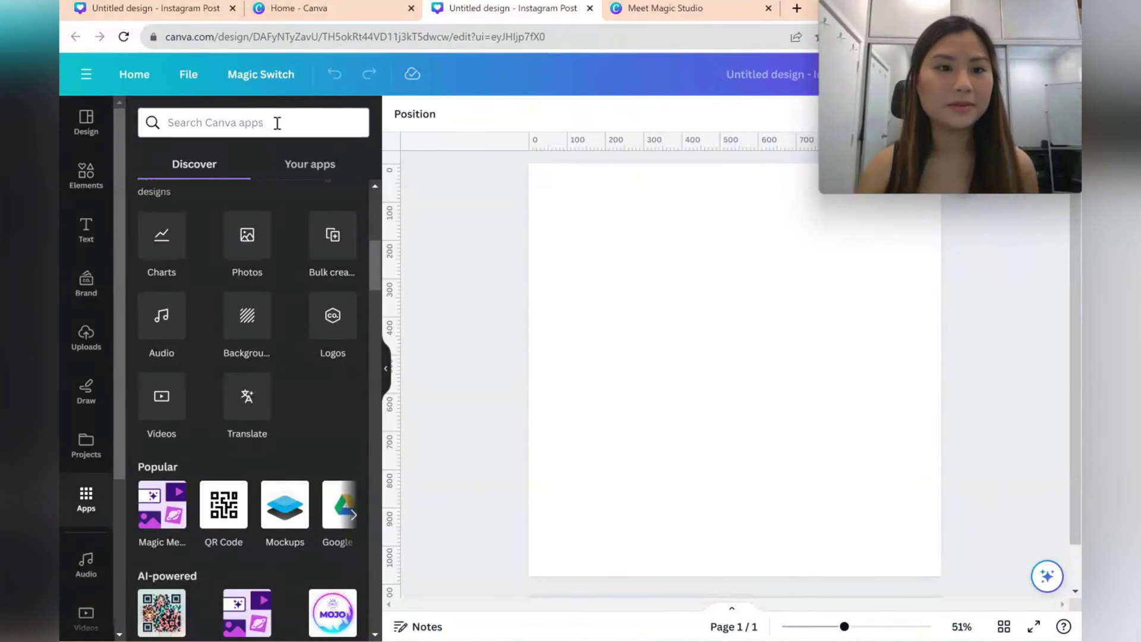
pyautogui.click(161, 504)
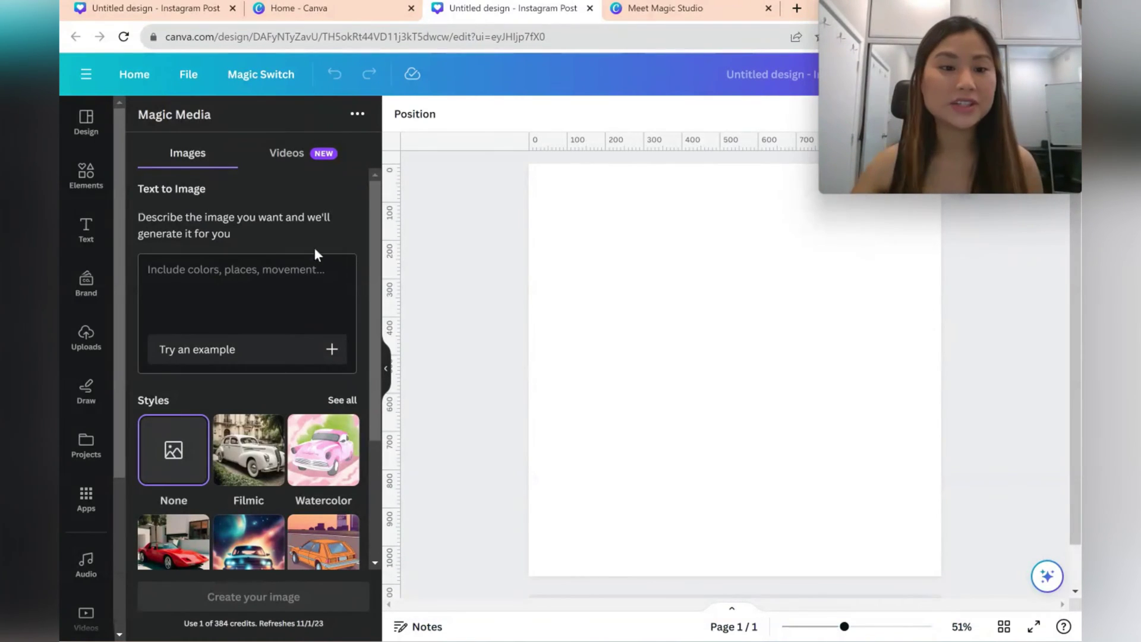
pyautogui.click(303, 268)
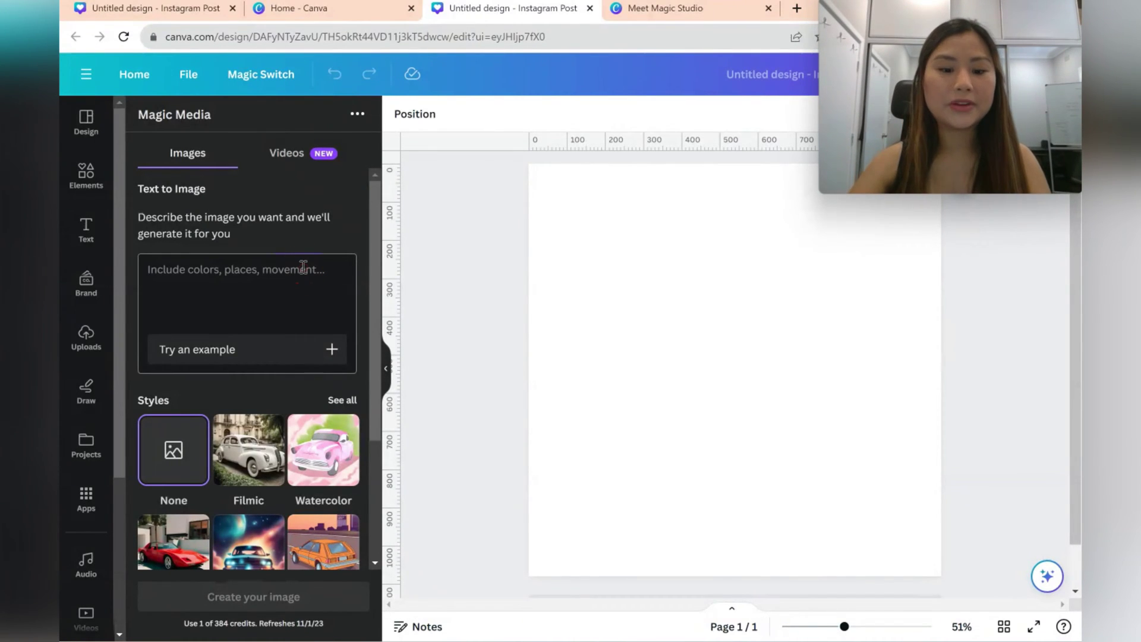
# Generate Dreamy-style images from the prompt 'pixar, female teacher, 3d, ultra realistic, chibi'.
pyautogui.write('pixa')
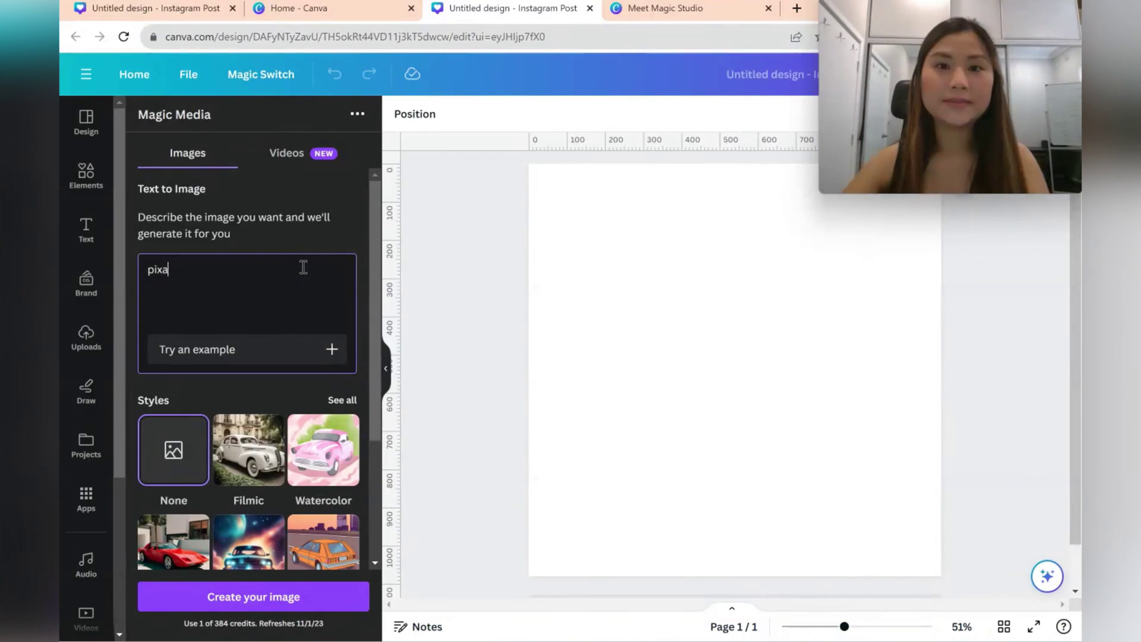
pyautogui.write('r, fe')
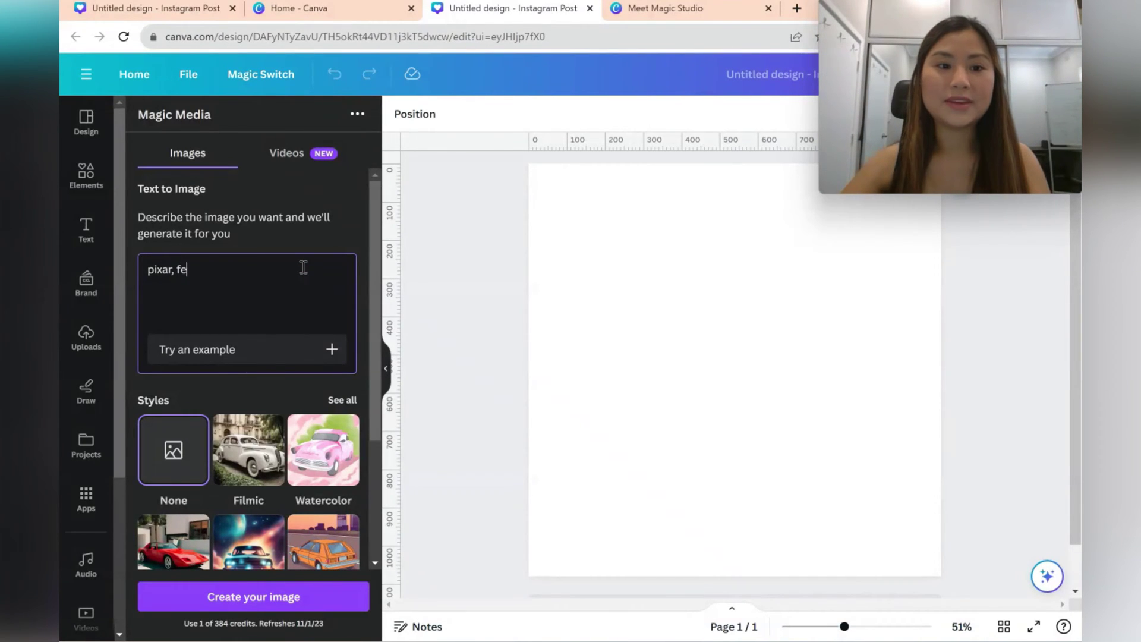
pyautogui.write('male teacher, ')
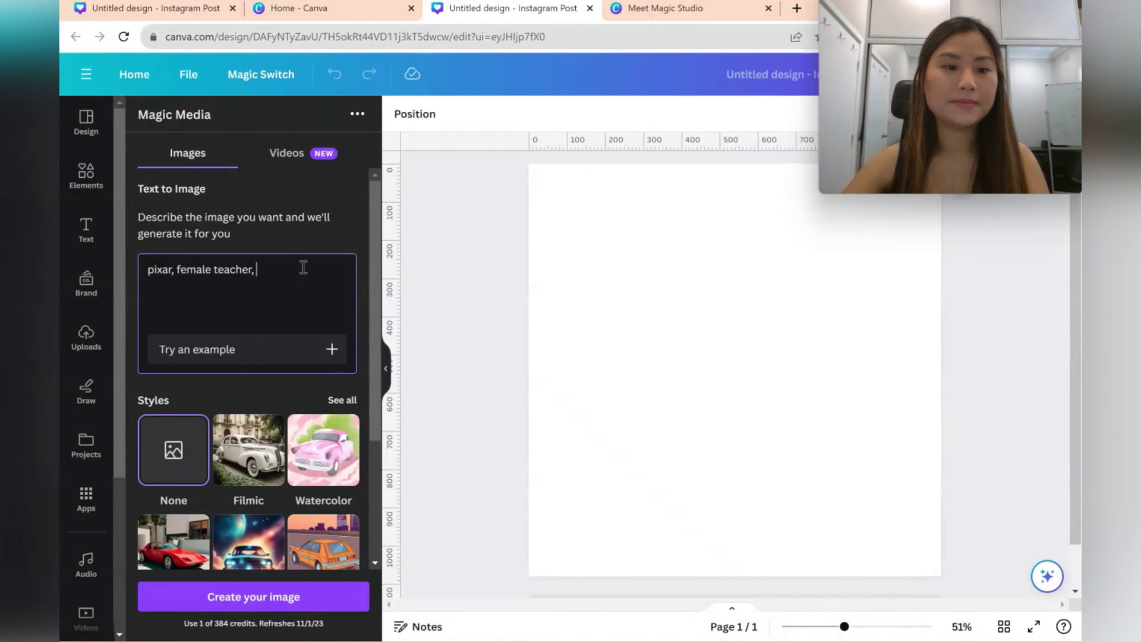
pyautogui.write('3')
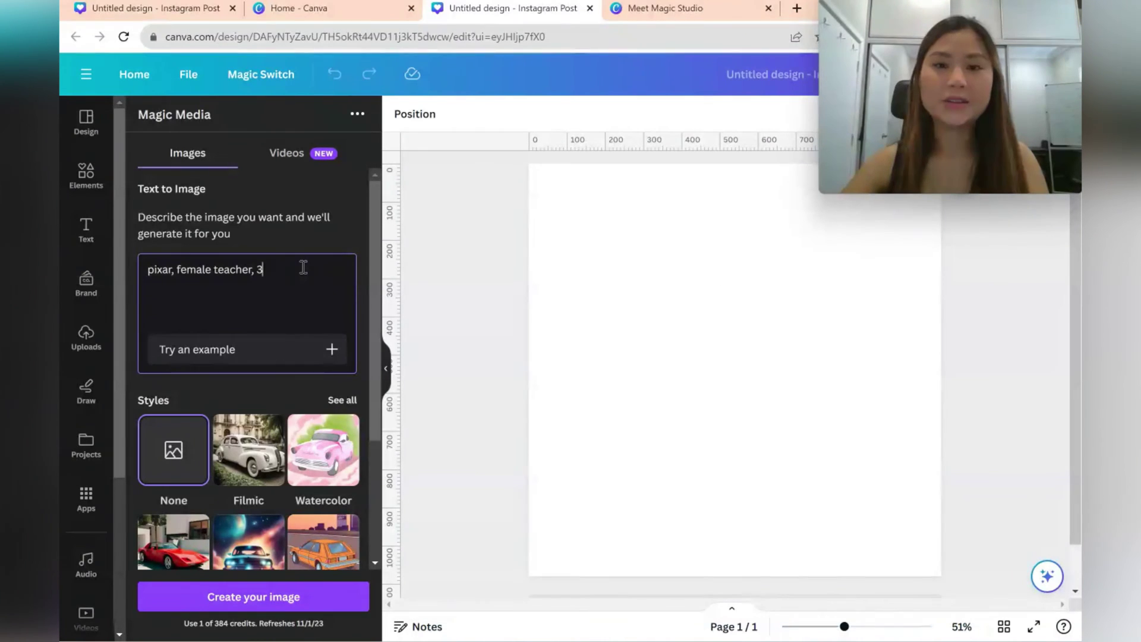
pyautogui.write('d, ult')
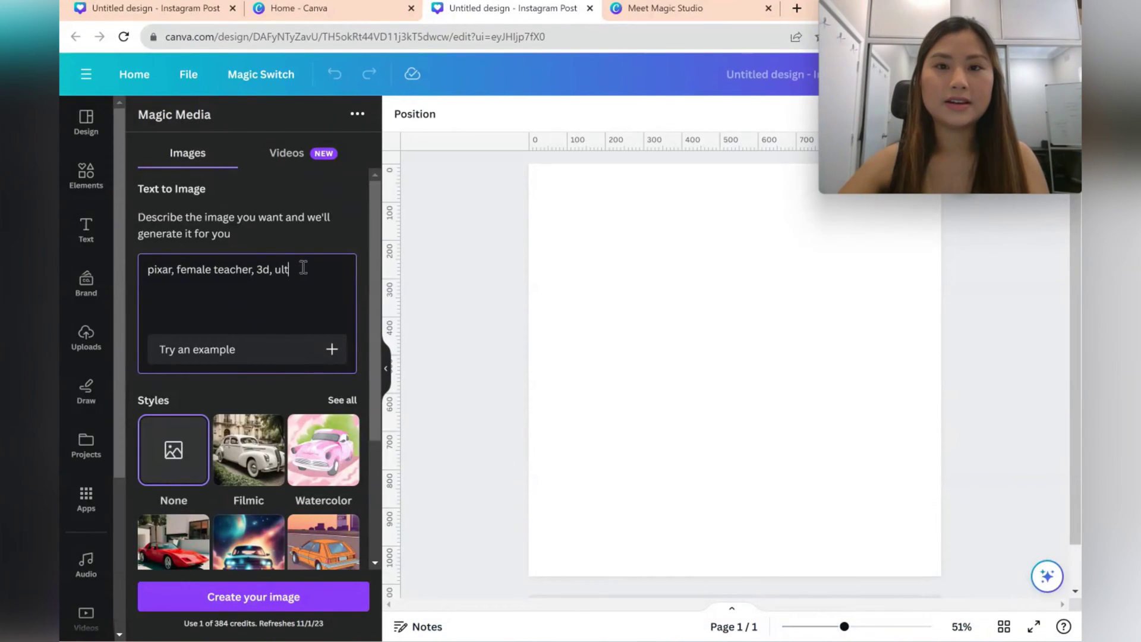
pyautogui.write('ra realis')
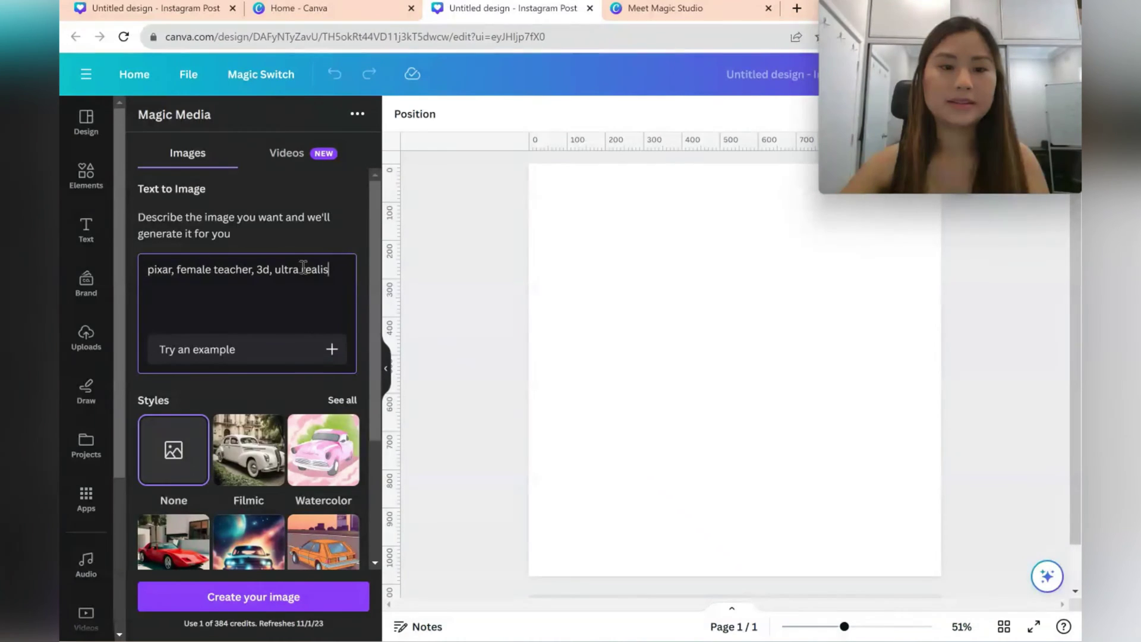
pyautogui.write('tic, ')
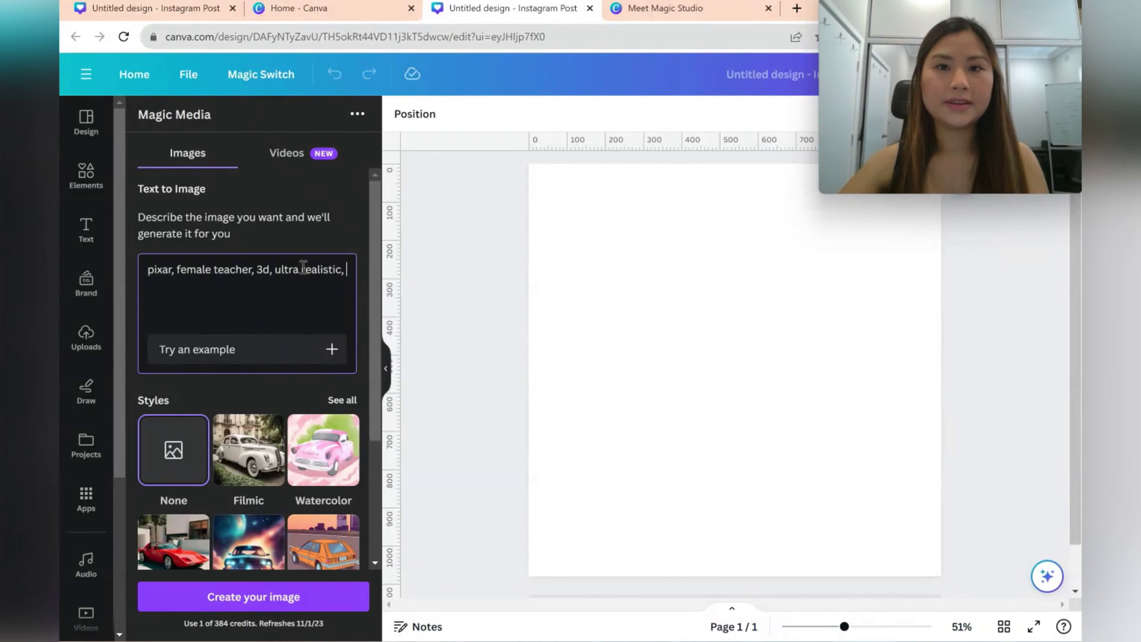
pyautogui.write('chibi')
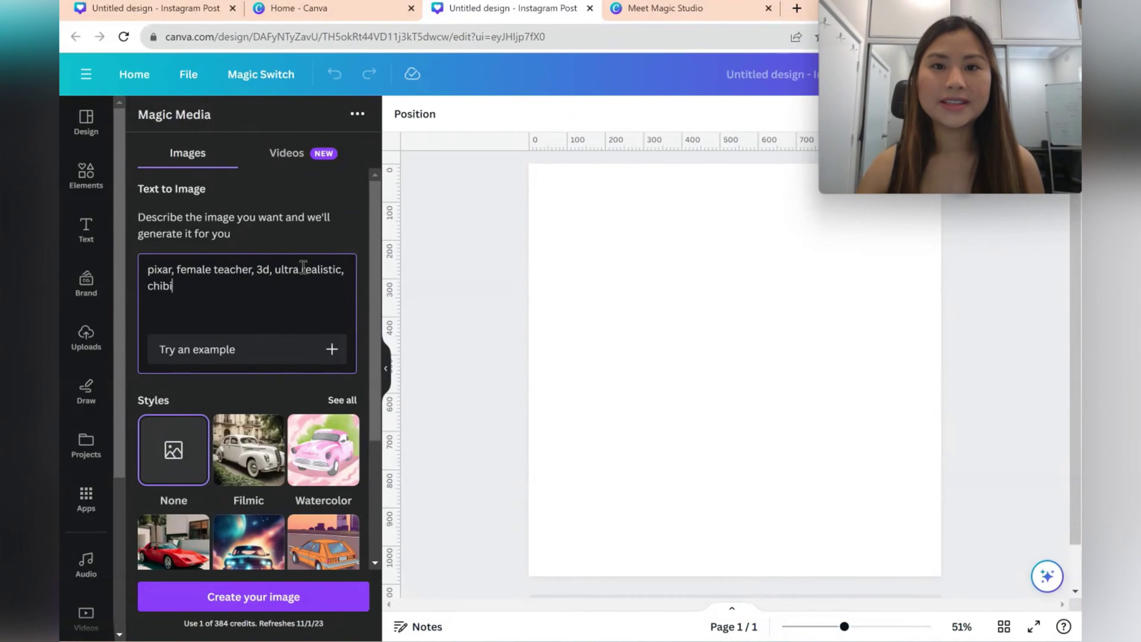
pyautogui.scroll(-2, 296, 303)
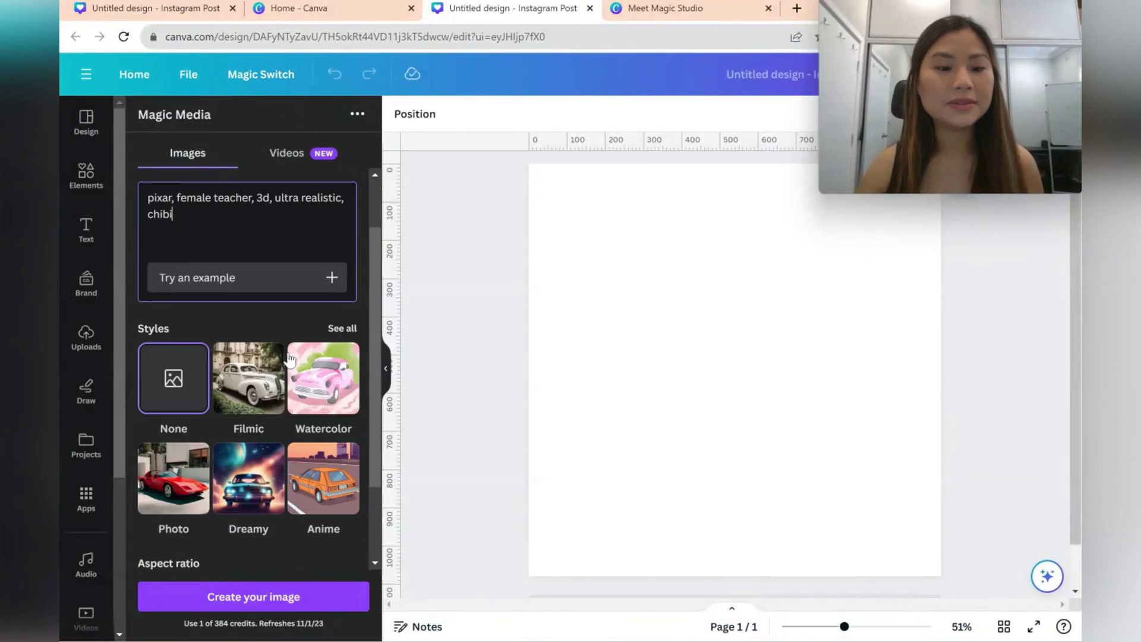
pyautogui.click(245, 465)
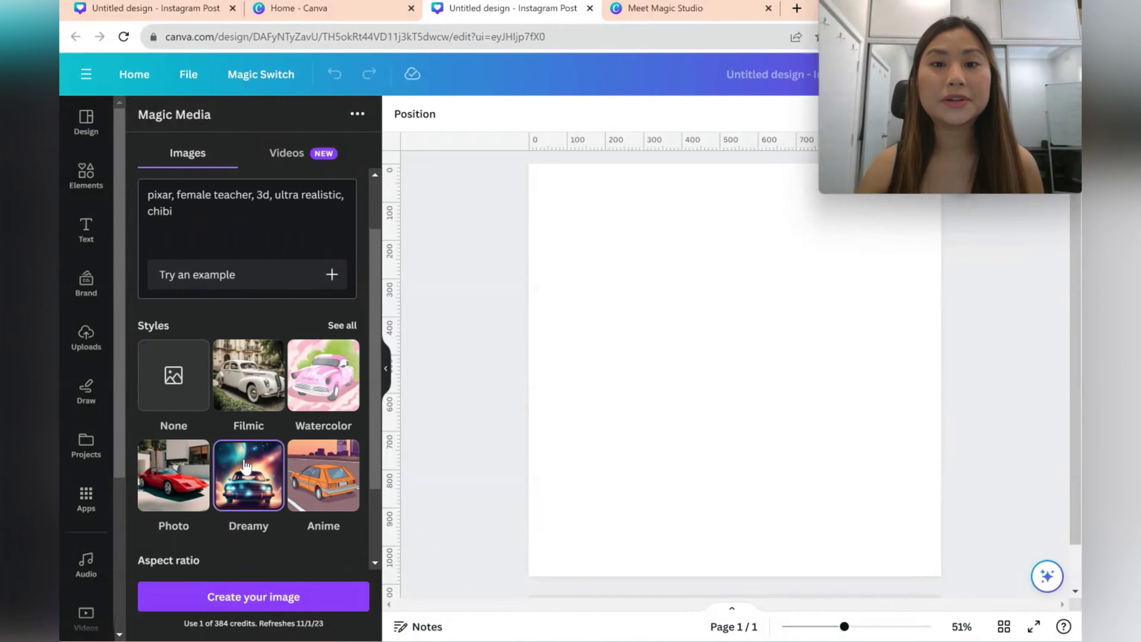
pyautogui.scroll(-2, 246, 466)
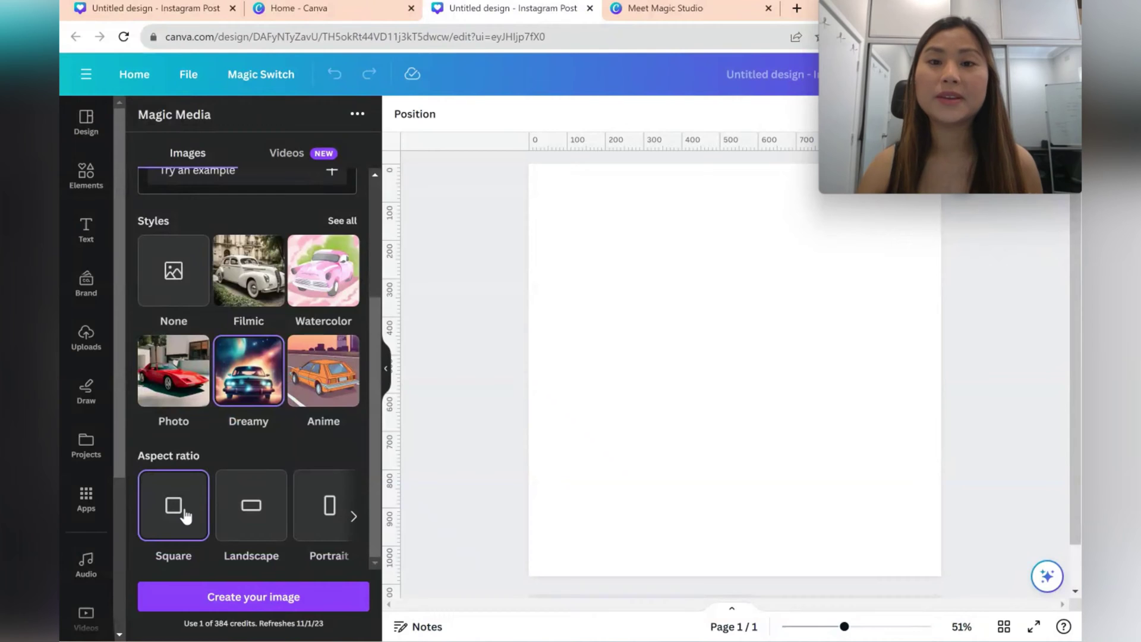
pyautogui.click(208, 597)
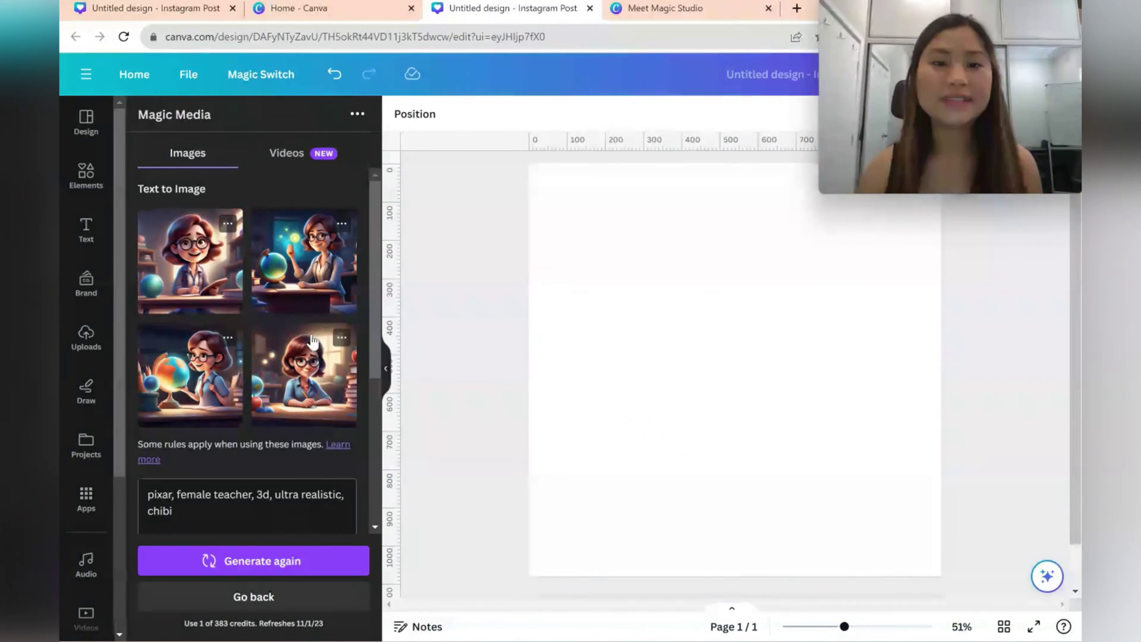
# Add ', long black hair' to the prompt and regenerate the teacher images.
pyautogui.click(216, 516)
pyautogui.write(',')
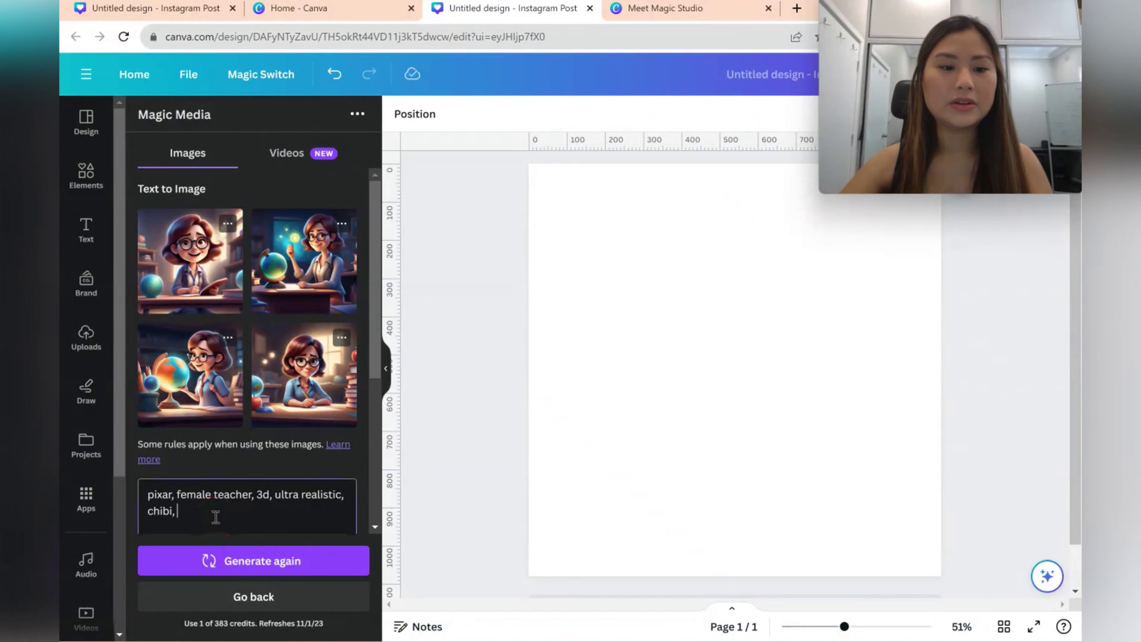
pyautogui.write(' long black hair')
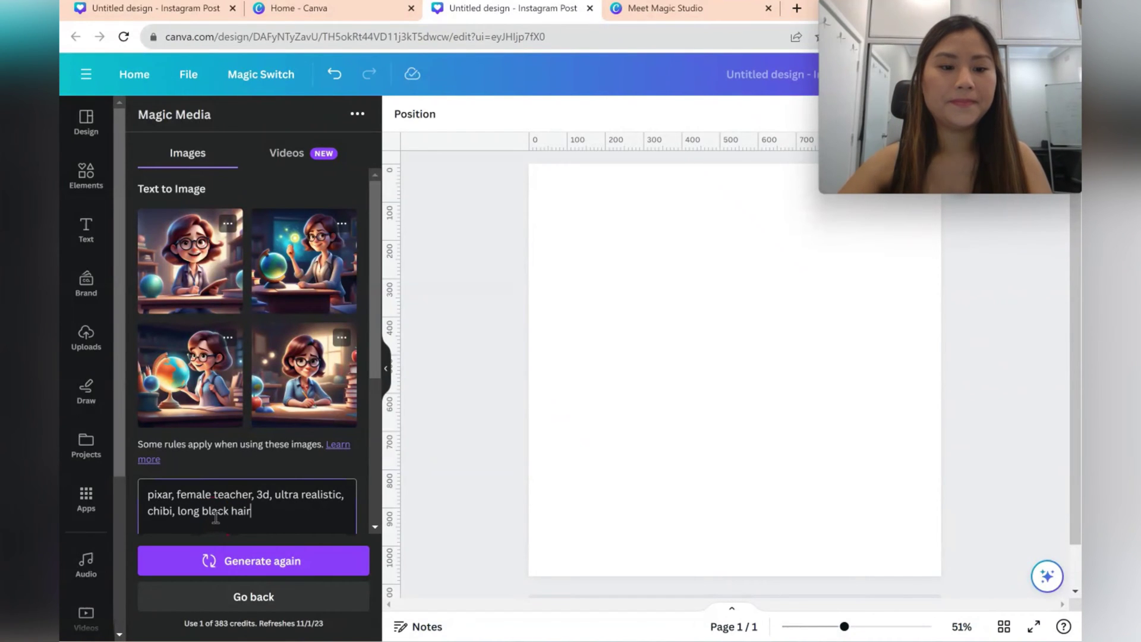
pyautogui.click(258, 572)
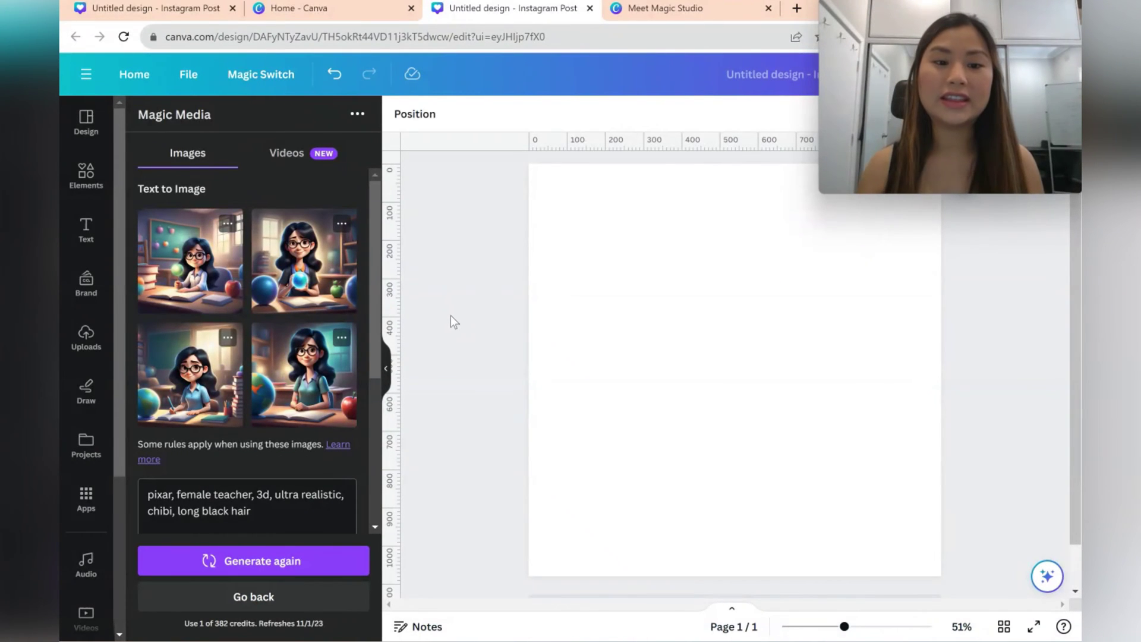
# Generate variations of the fourth teacher image and add the third one to the page.
pyautogui.click(342, 338)
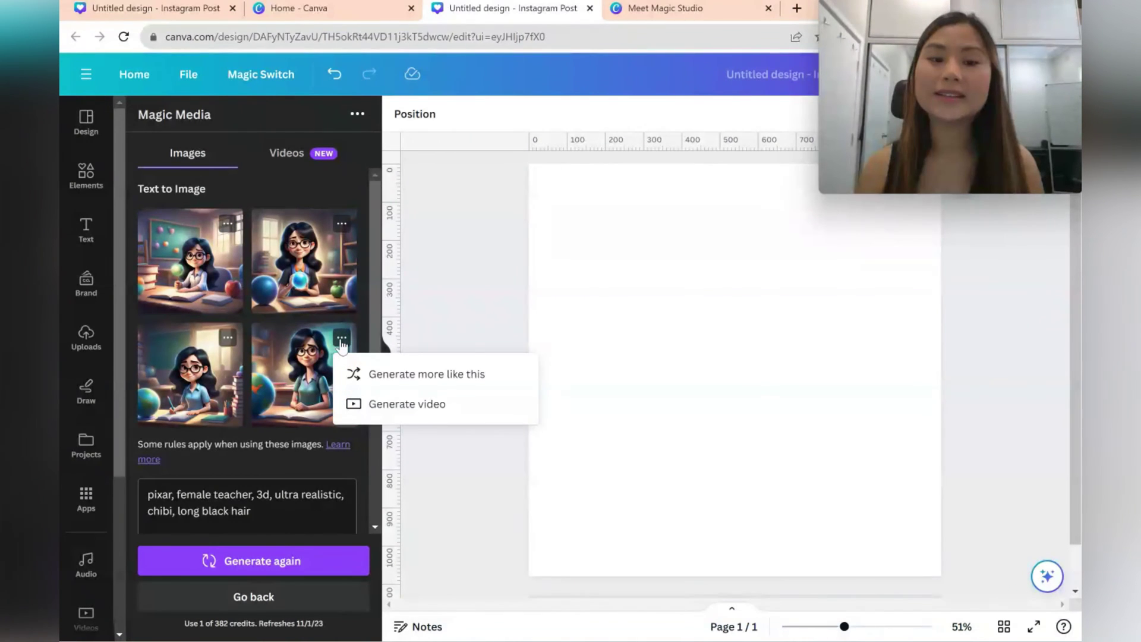
pyautogui.click(369, 374)
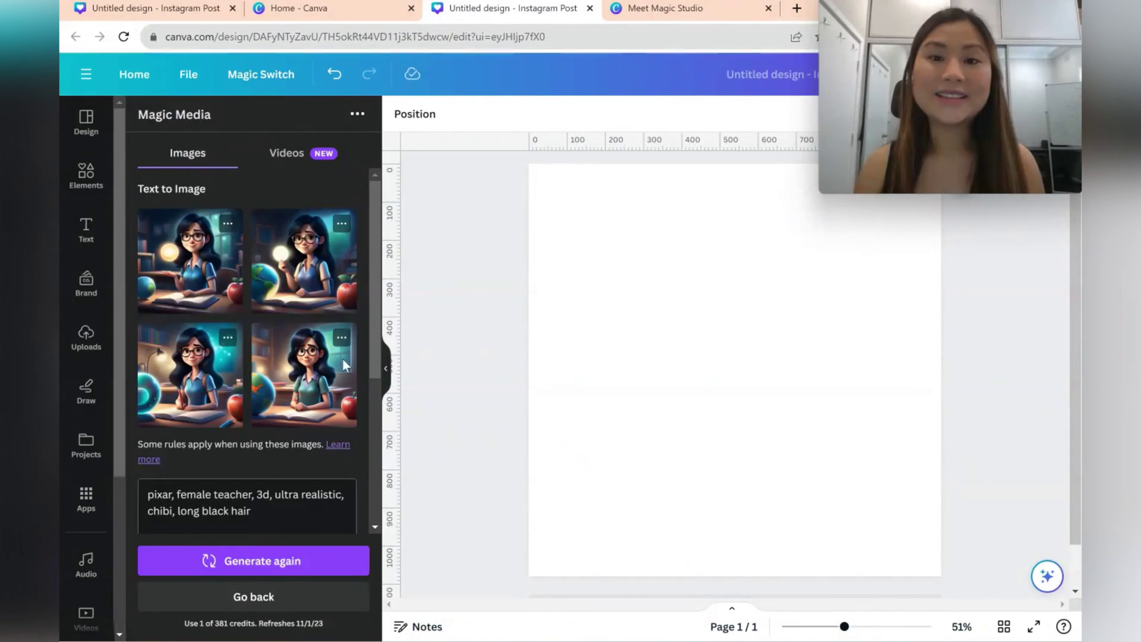
pyautogui.click(225, 373)
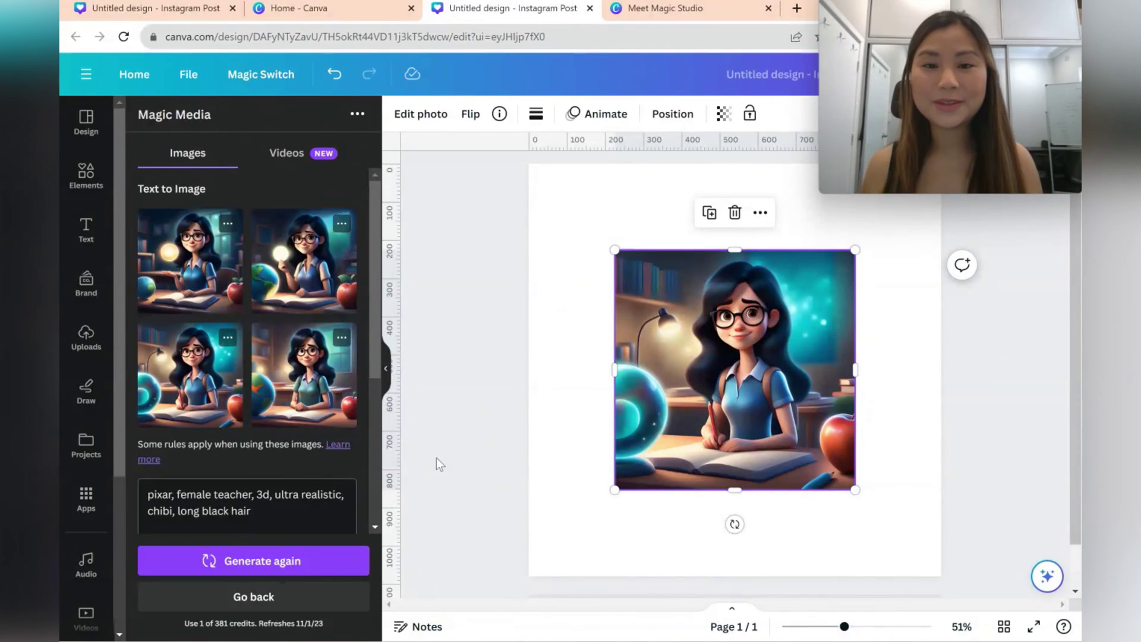
# Place the third teacher image on the page and bring up its photo editing options.
pyautogui.click(340, 561)
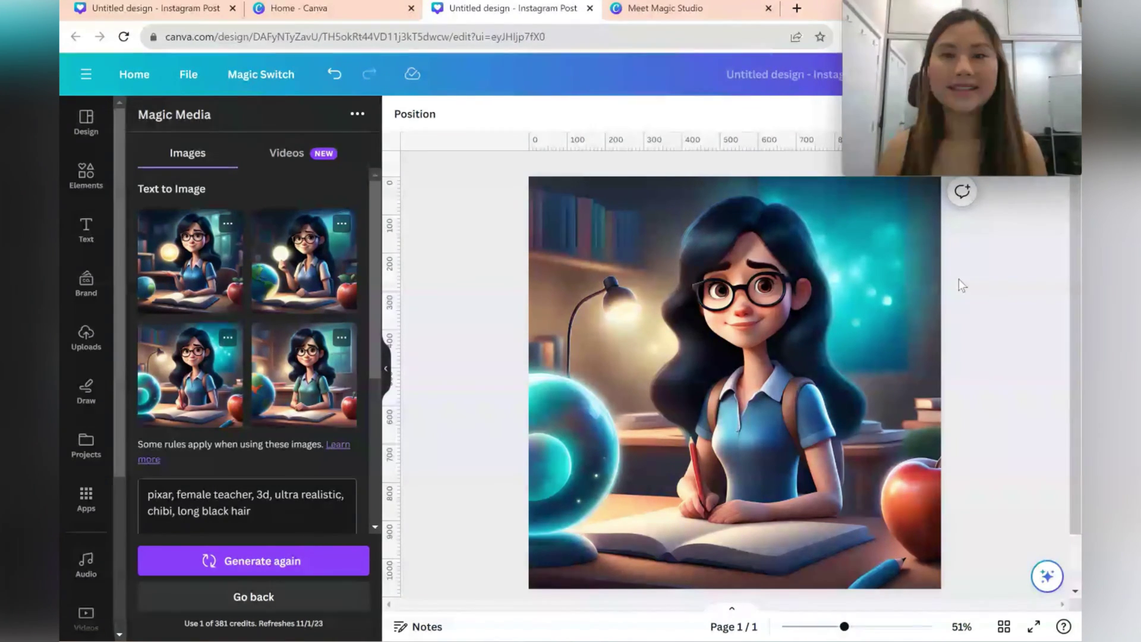
pyautogui.click(888, 293)
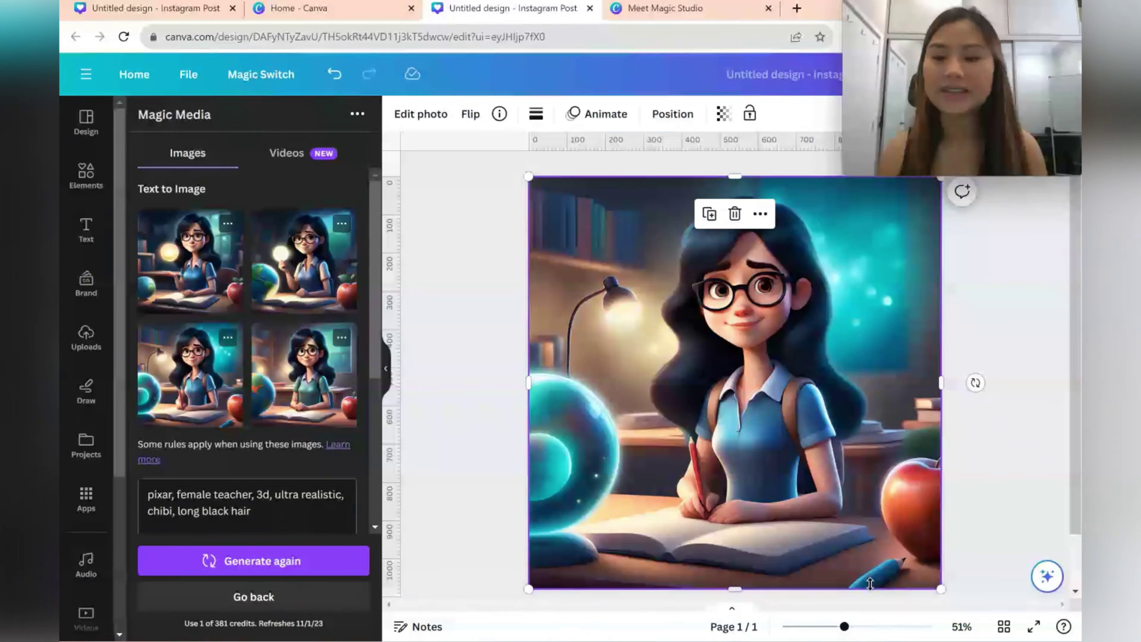
pyautogui.click(441, 117)
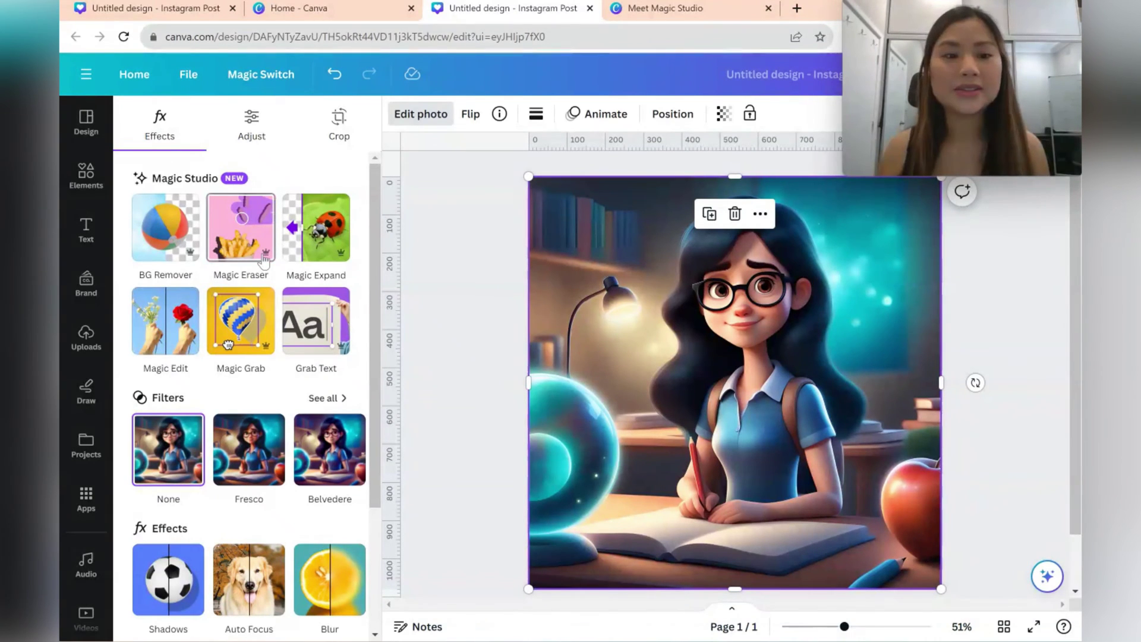
# Use Magic Eraser to remove the blue pencil along the bottom edge of the teacher image.
pyautogui.click(241, 228)
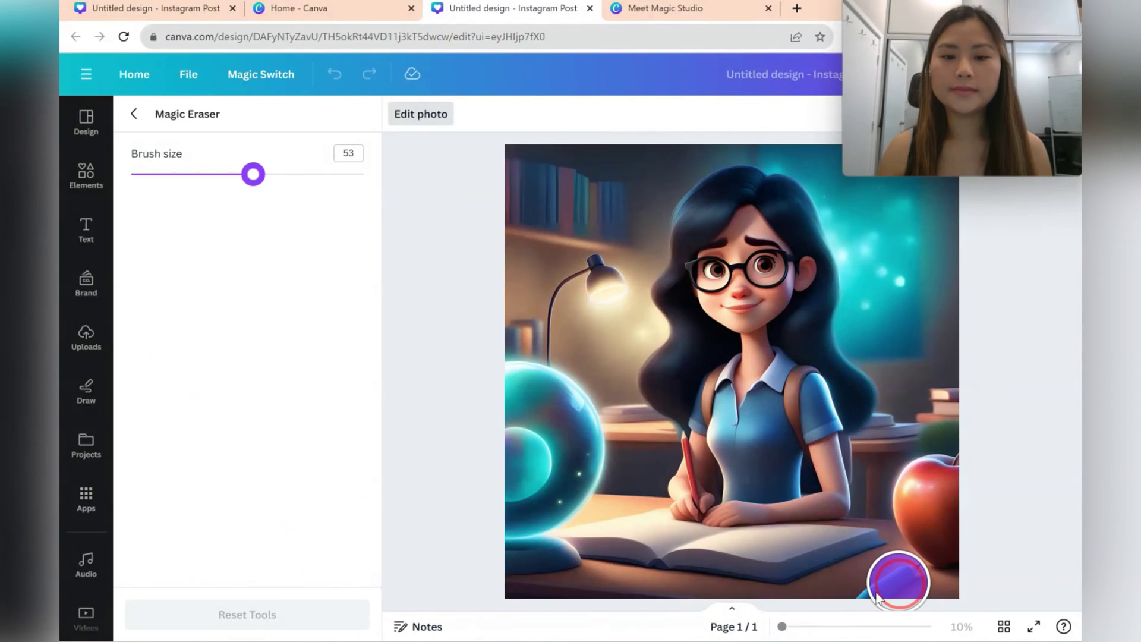
pyautogui.moveTo(878, 597); pyautogui.dragTo(874, 594)
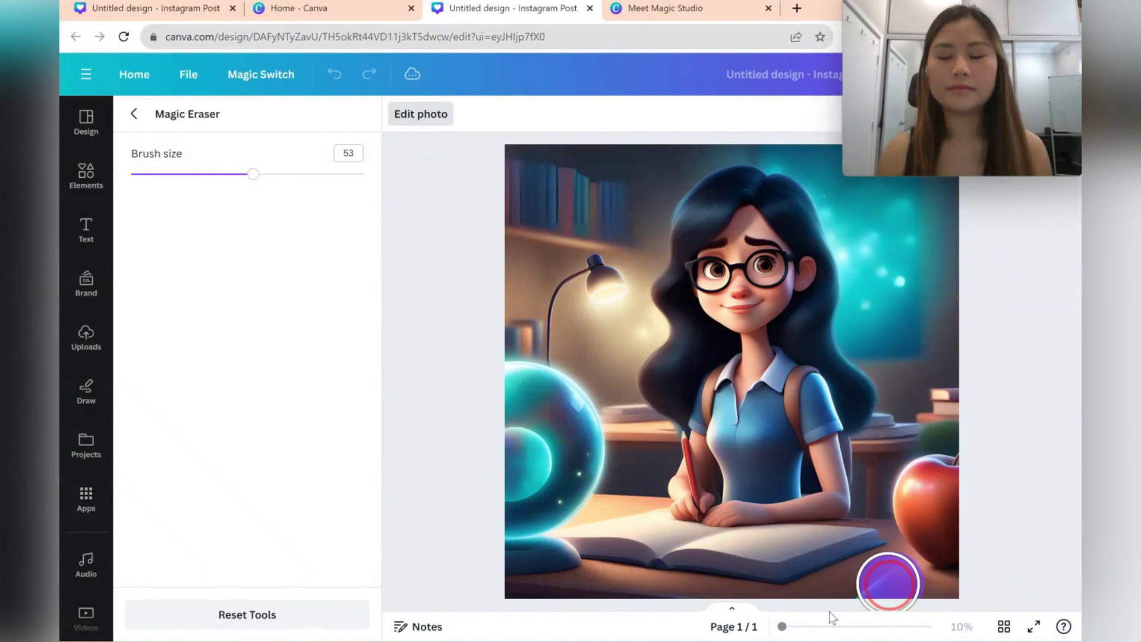
pyautogui.moveTo(889, 583); pyautogui.dragTo(837, 606)
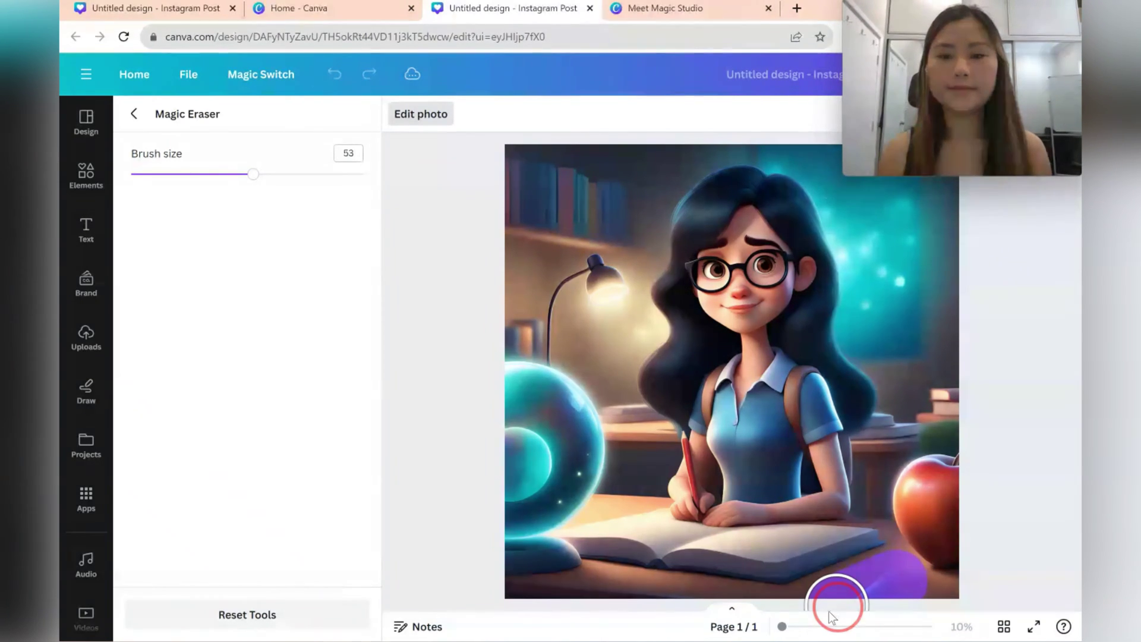
pyautogui.moveTo(828, 611); pyautogui.dragTo(828, 611)
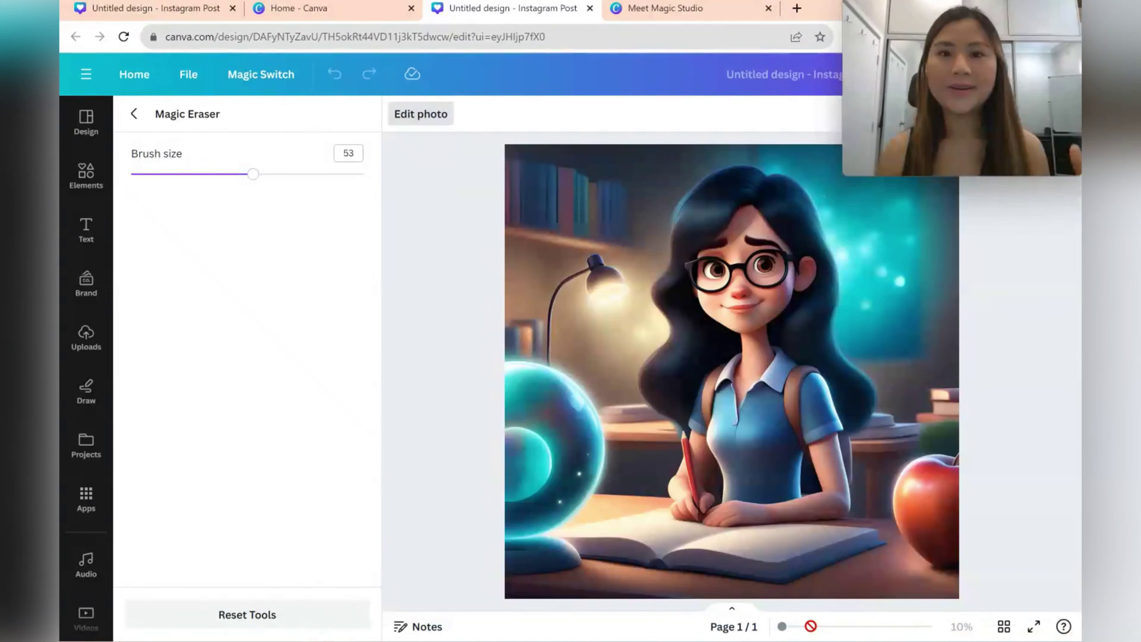
pyautogui.click(134, 116)
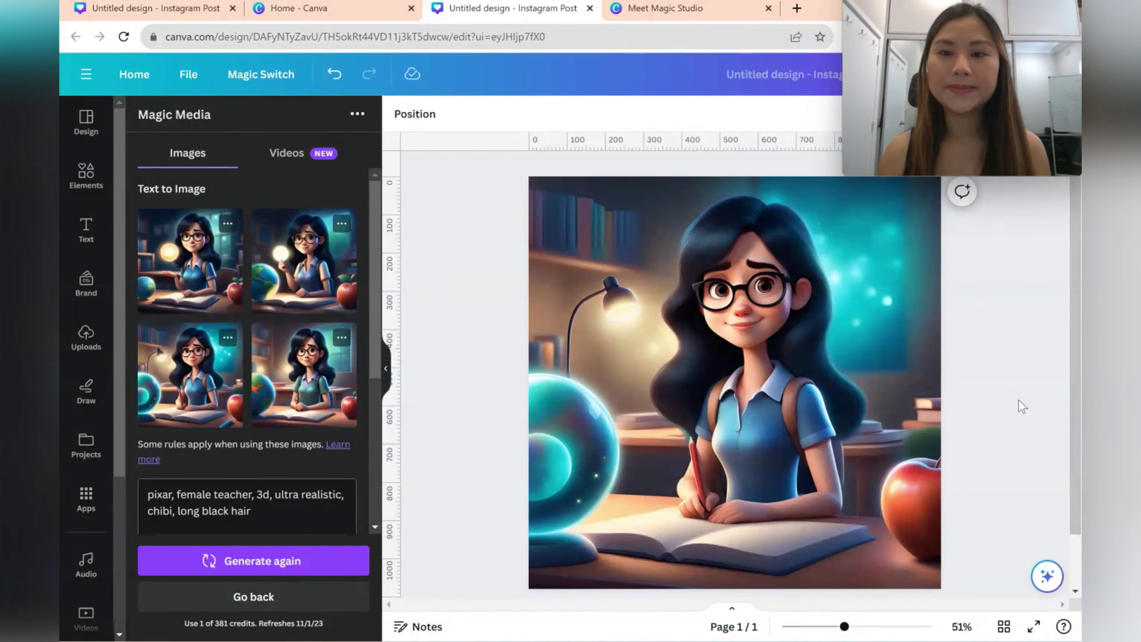
pyautogui.scroll(1, 1043, 350)
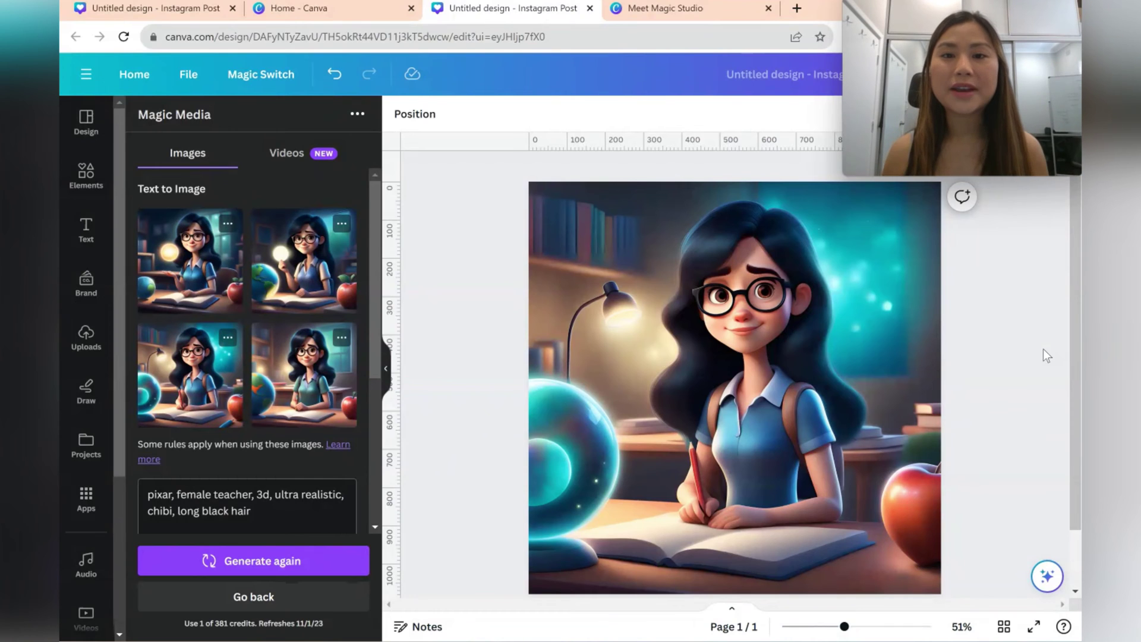
# Duplicate the page and apply BG Remover to the teacher image on page 2.
pyautogui.moveTo(1079, 350); pyautogui.dragTo(1080, 340)
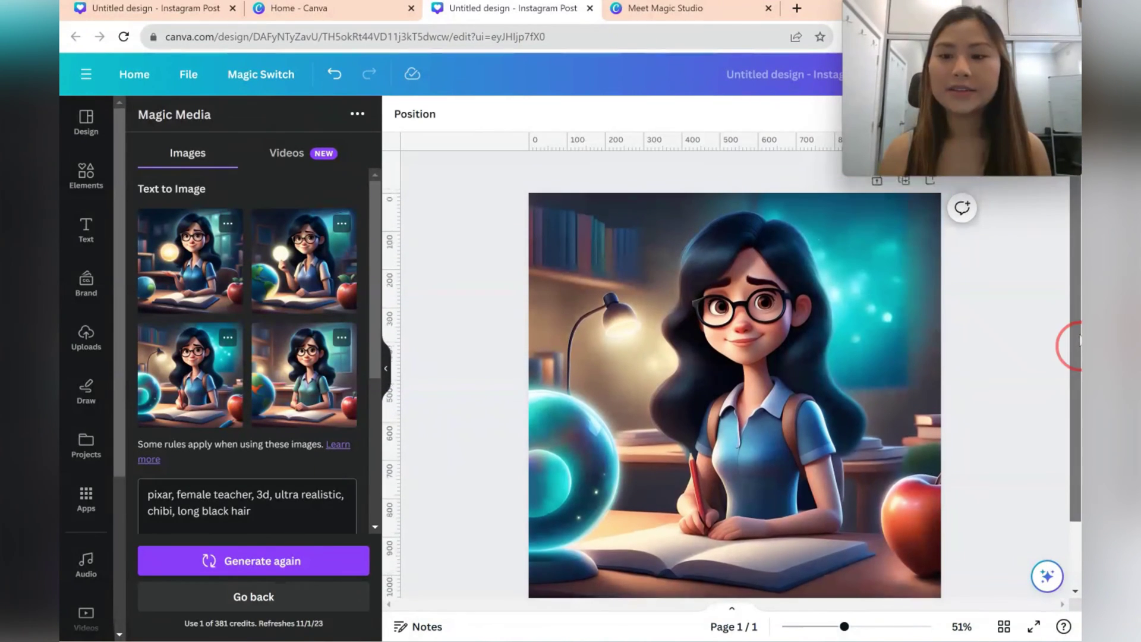
pyautogui.click(904, 180)
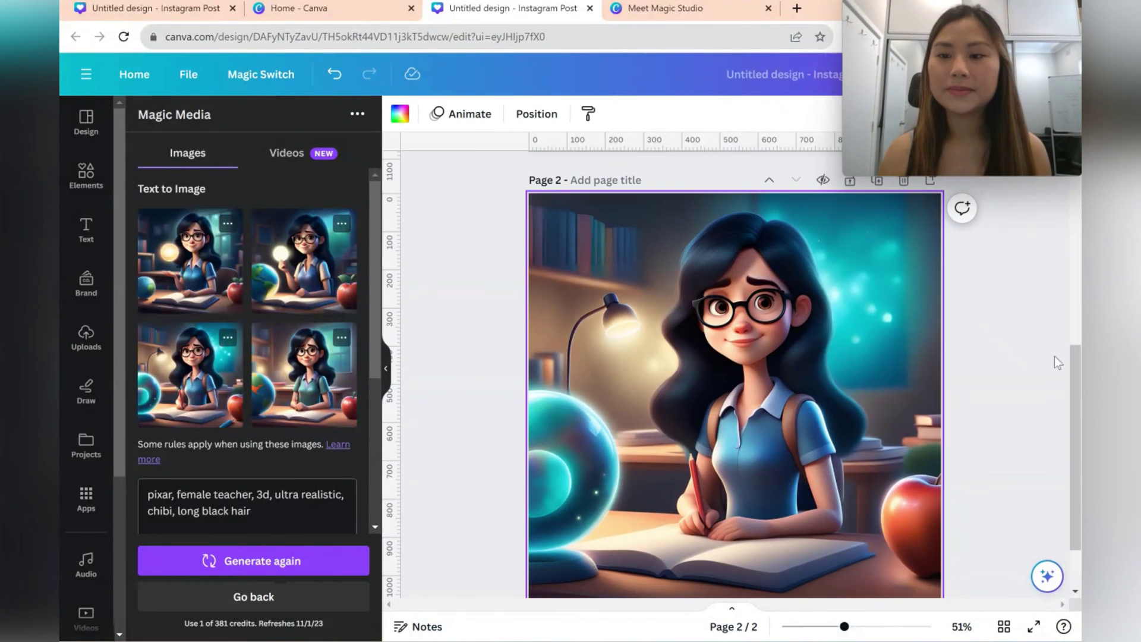
pyautogui.click(696, 258)
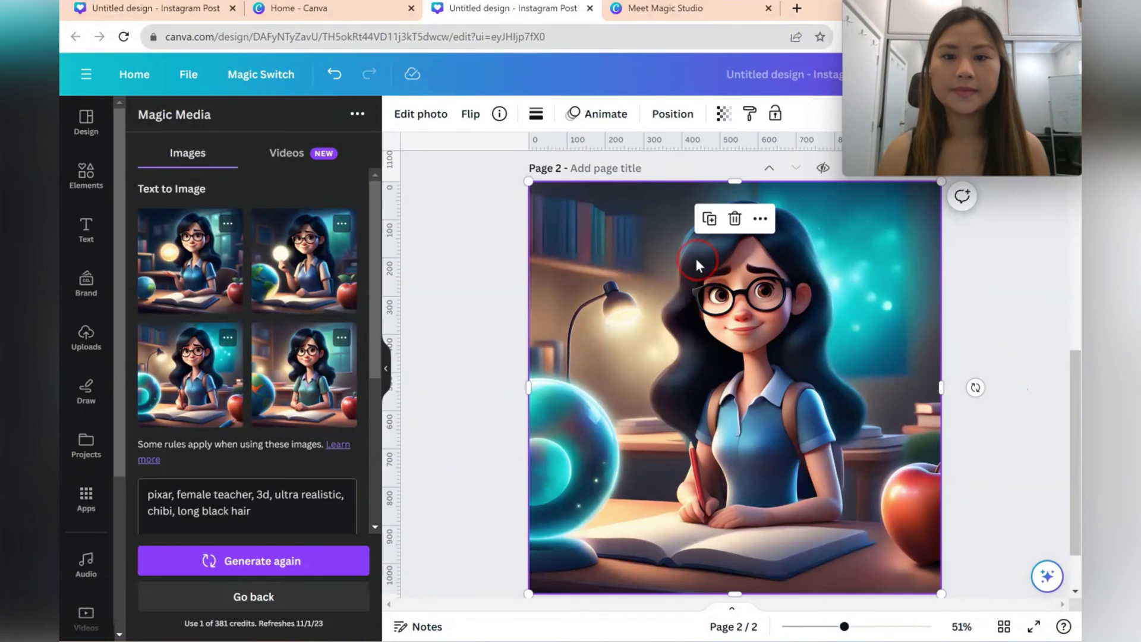
pyautogui.click(422, 116)
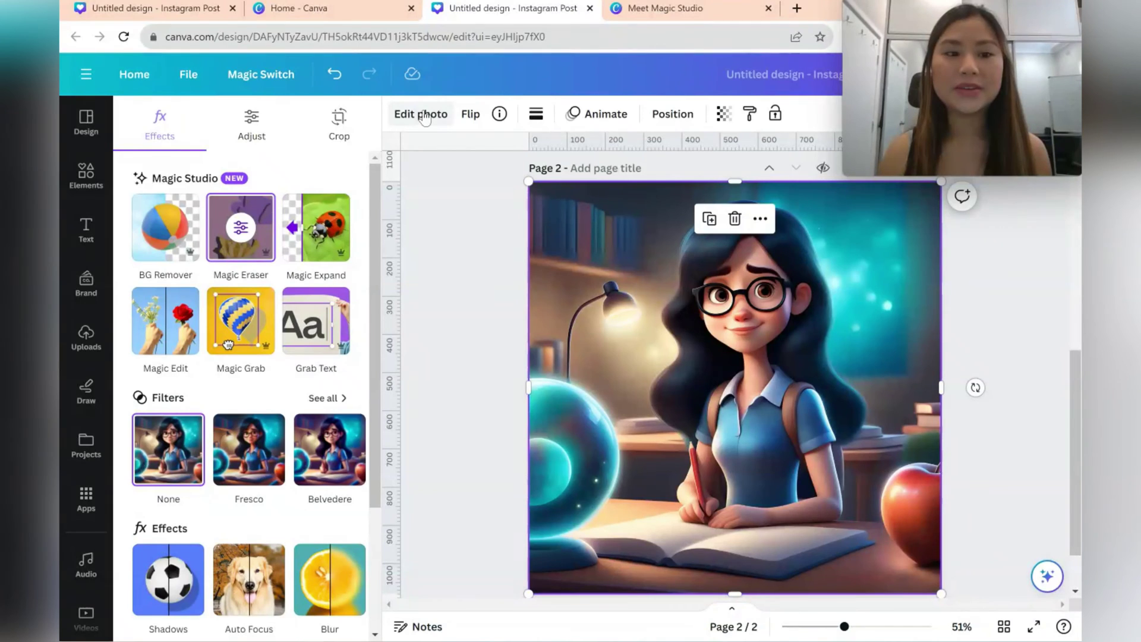
pyautogui.click(182, 233)
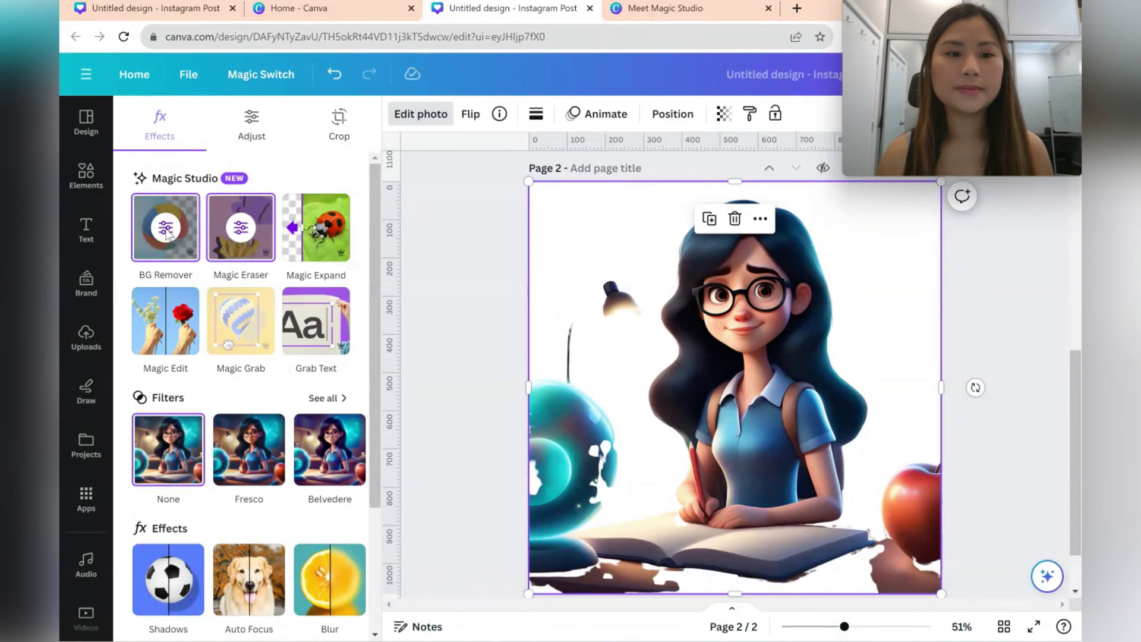
pyautogui.click(166, 229)
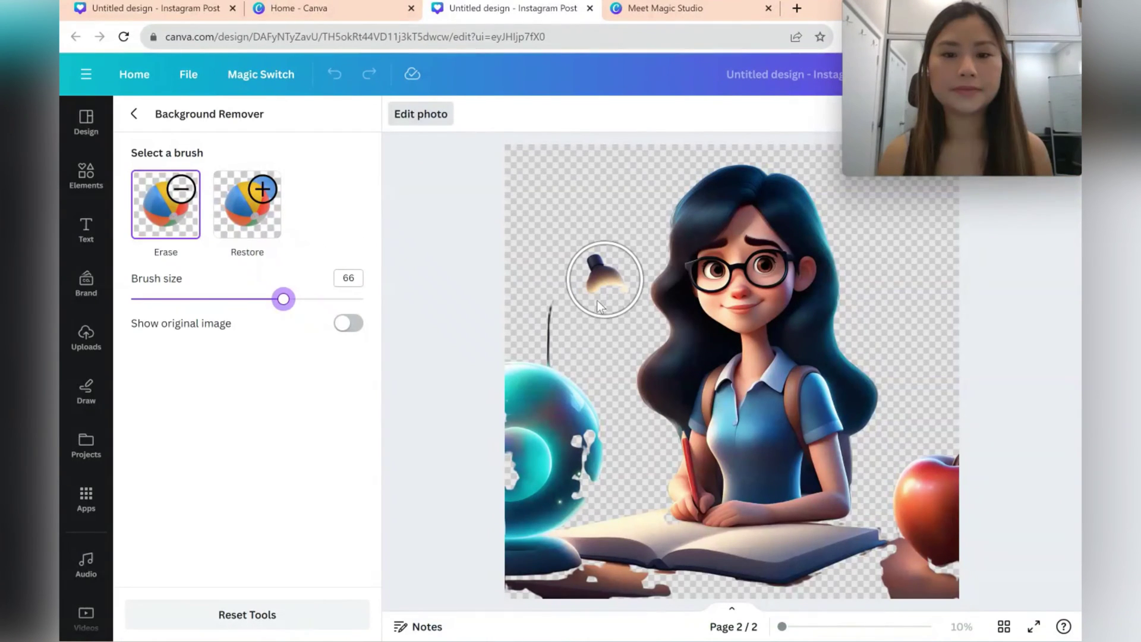
# Erase the leftover lamp shade, lamp pole, globe and dark bits with a size-93 brush.
pyautogui.click(602, 280)
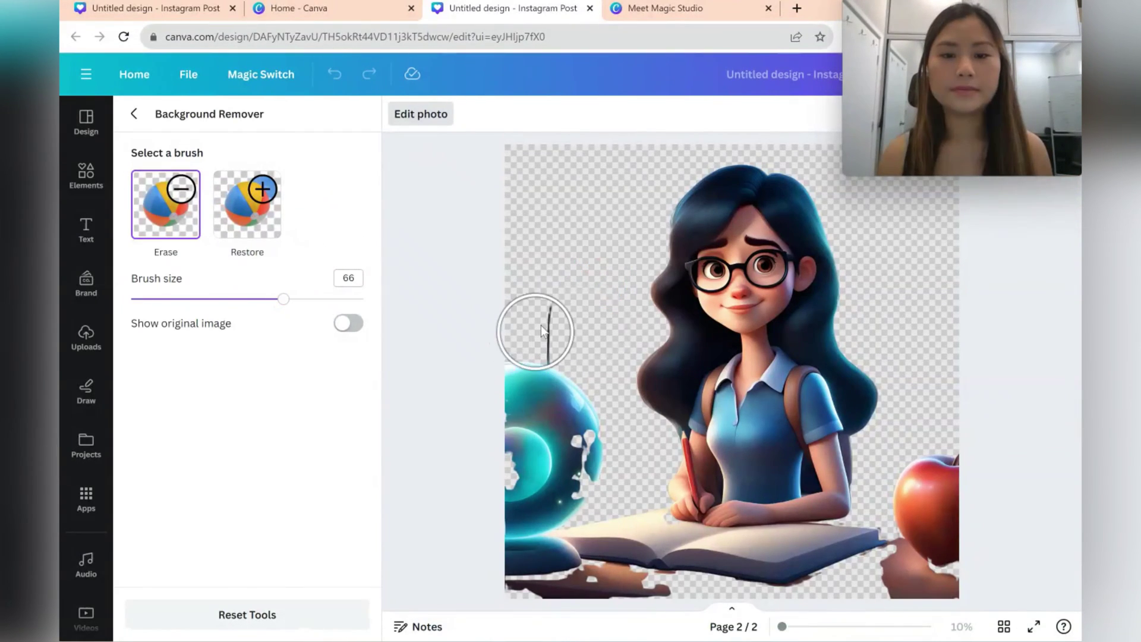
pyautogui.click(541, 328)
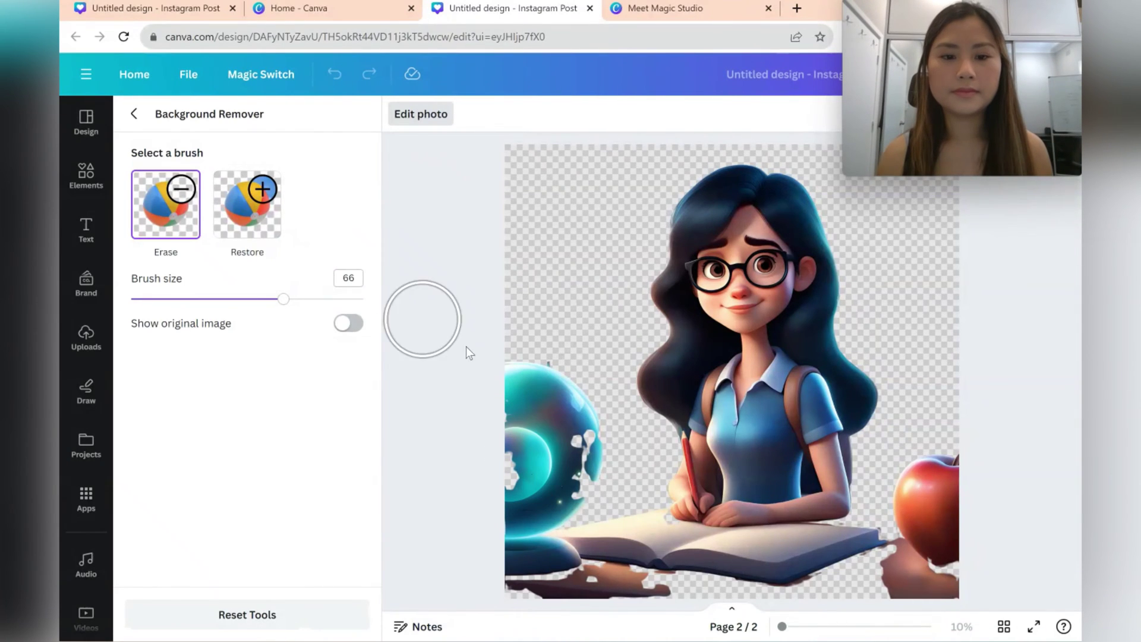
pyautogui.moveTo(283, 299); pyautogui.dragTo(347, 299)
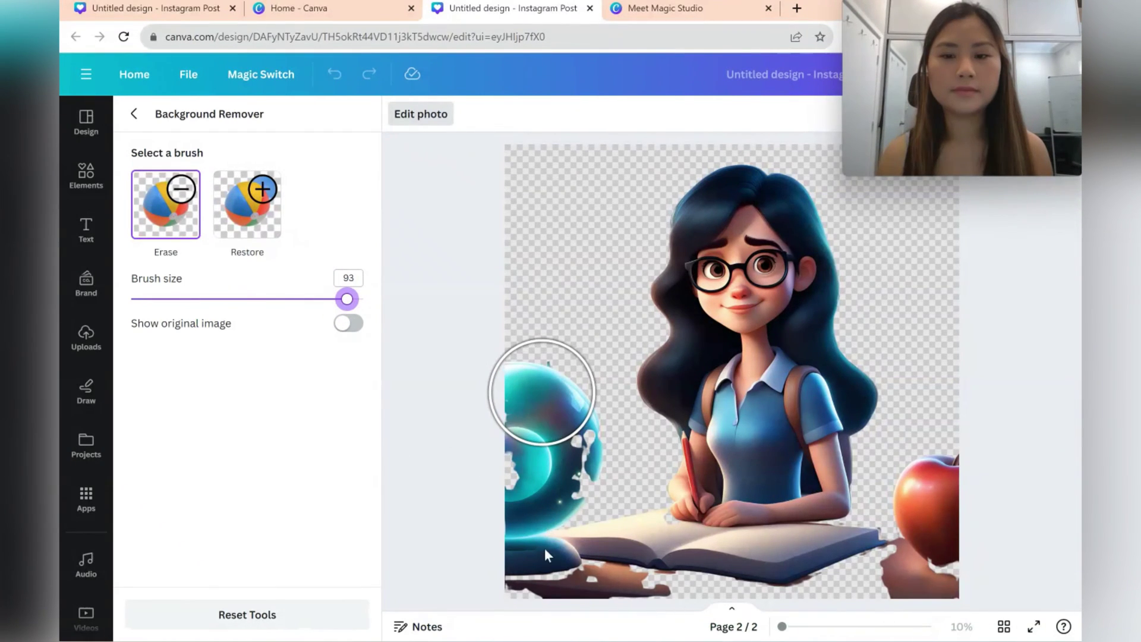
pyautogui.moveTo(555, 426); pyautogui.dragTo(540, 543)
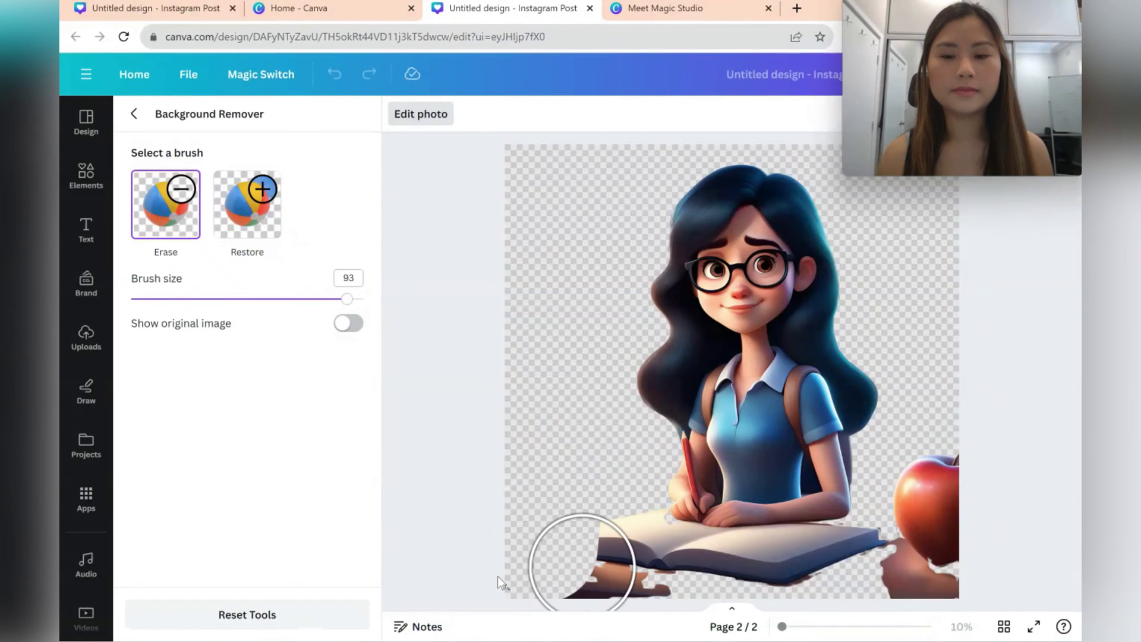
pyautogui.click(582, 562)
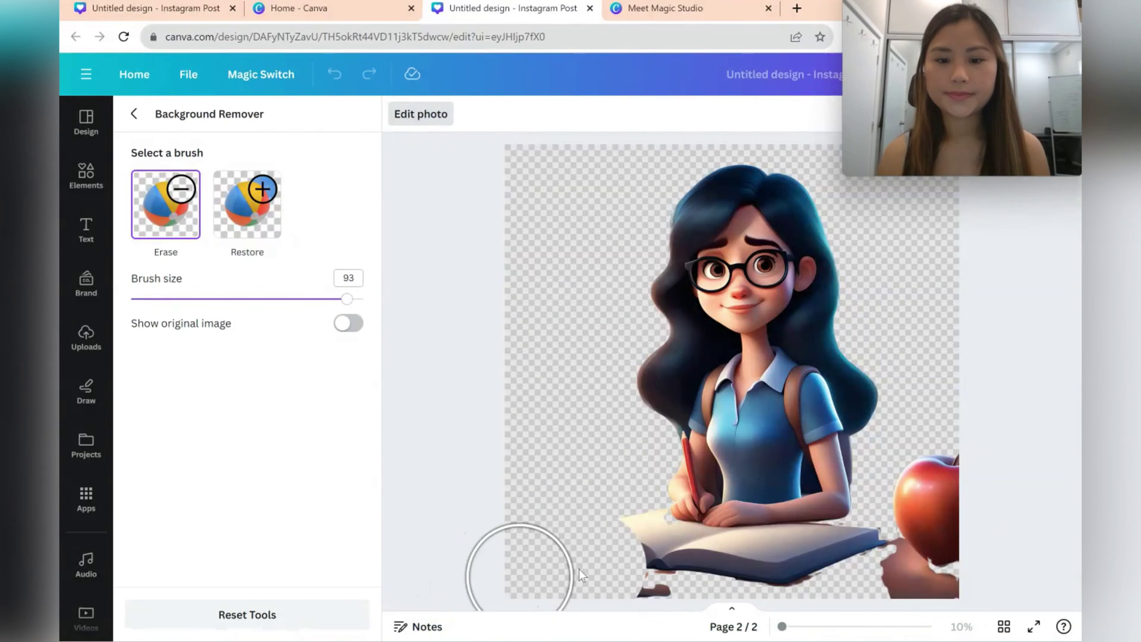
pyautogui.click(626, 545)
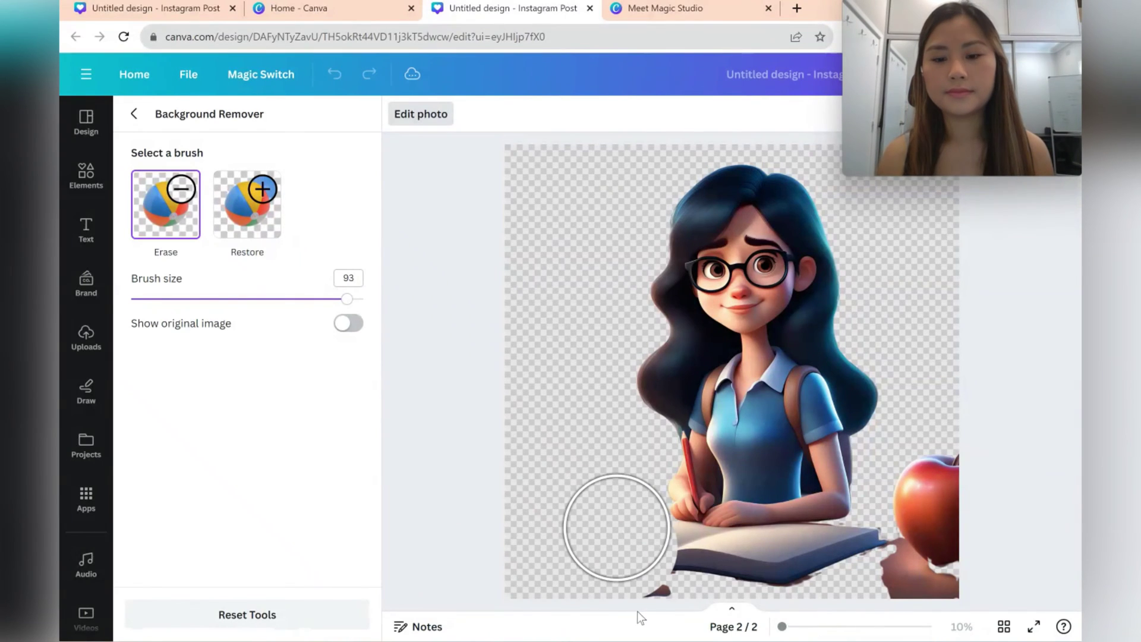
# Erase the remaining book strip, the apple and the hand remnant, leaving only the teacher.
pyautogui.click(682, 576)
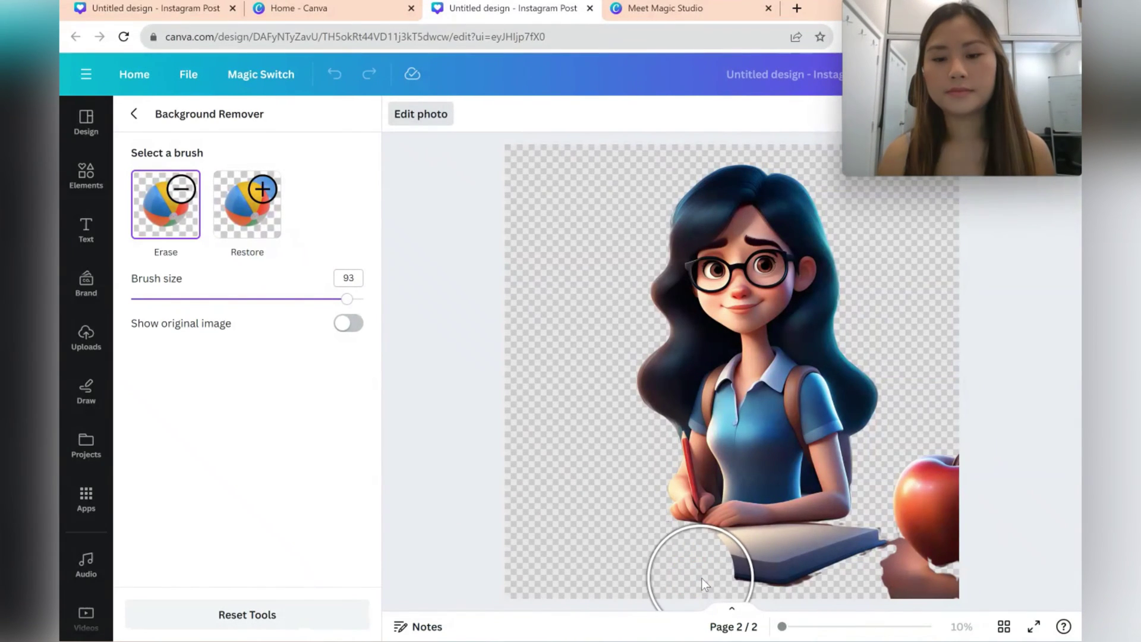
pyautogui.click(746, 584)
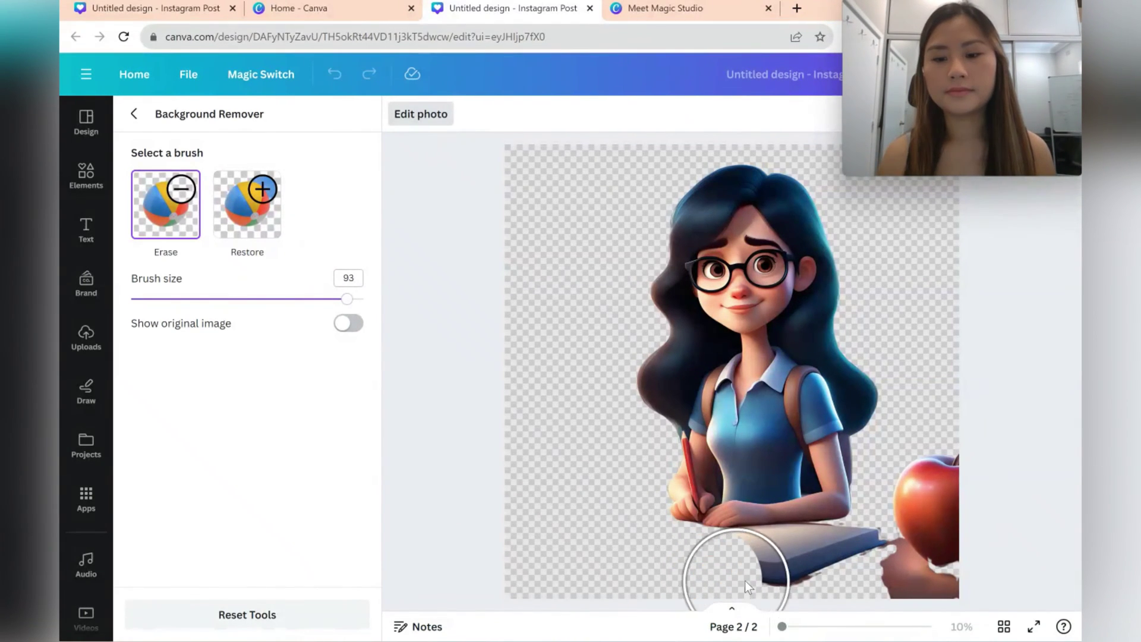
pyautogui.moveTo(745, 584); pyautogui.dragTo(860, 572)
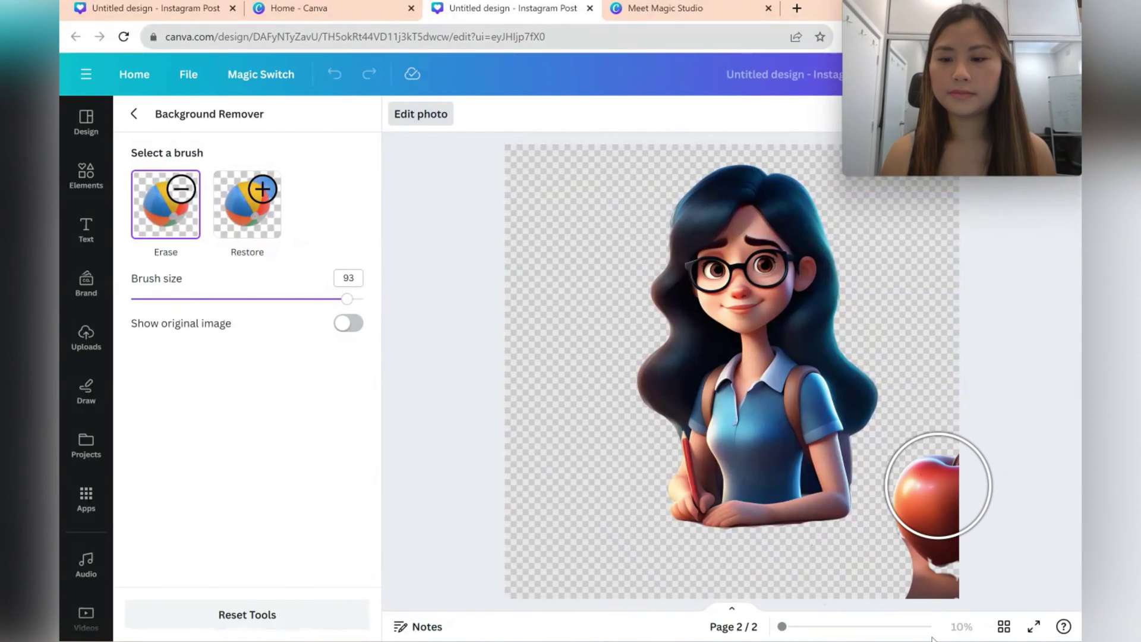
pyautogui.moveTo(938, 486); pyautogui.dragTo(930, 496)
pyautogui.moveTo(935, 548); pyautogui.dragTo(936, 562)
pyautogui.click(138, 115)
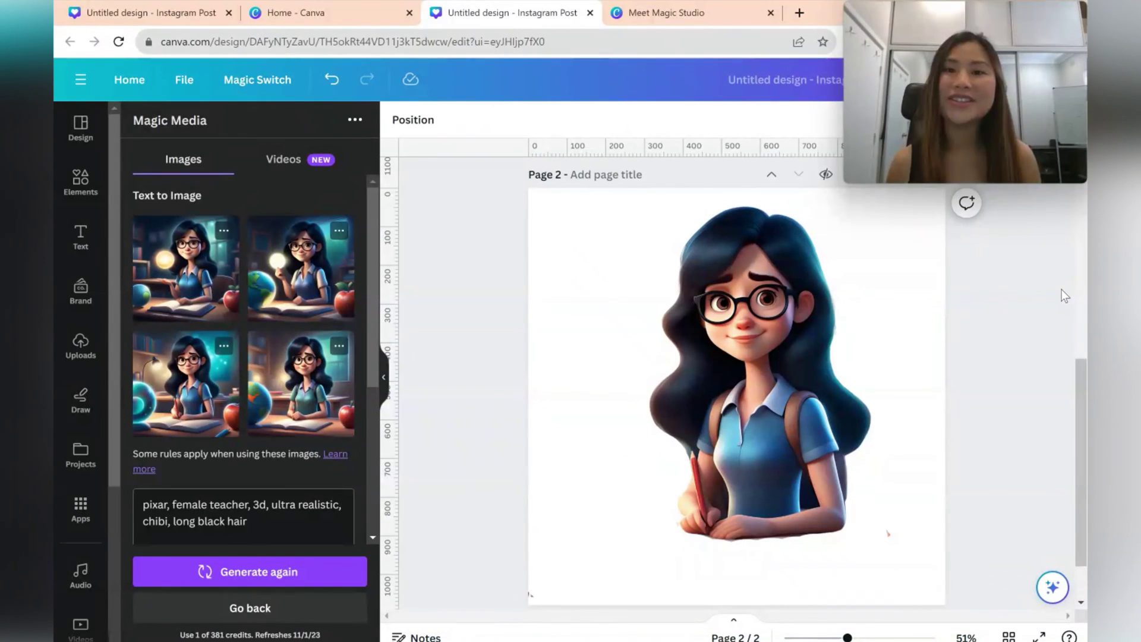
# Crop the teacher cutout by pulling the top-right and bottom-left corners in around her.
pyautogui.click(887, 306)
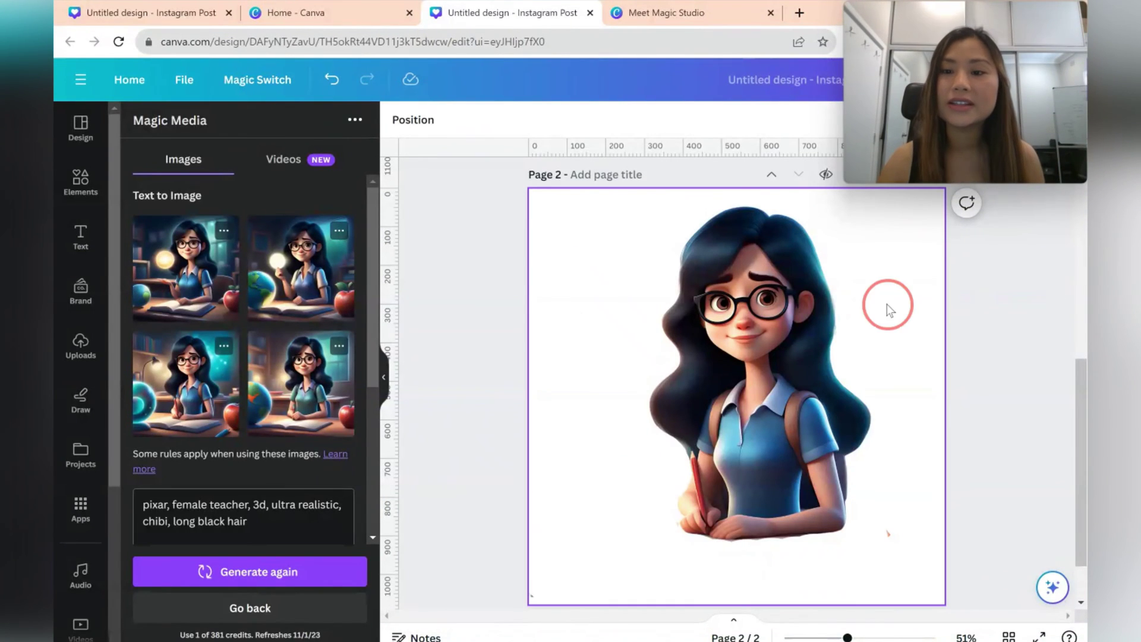
pyautogui.doubleClick(915, 249)
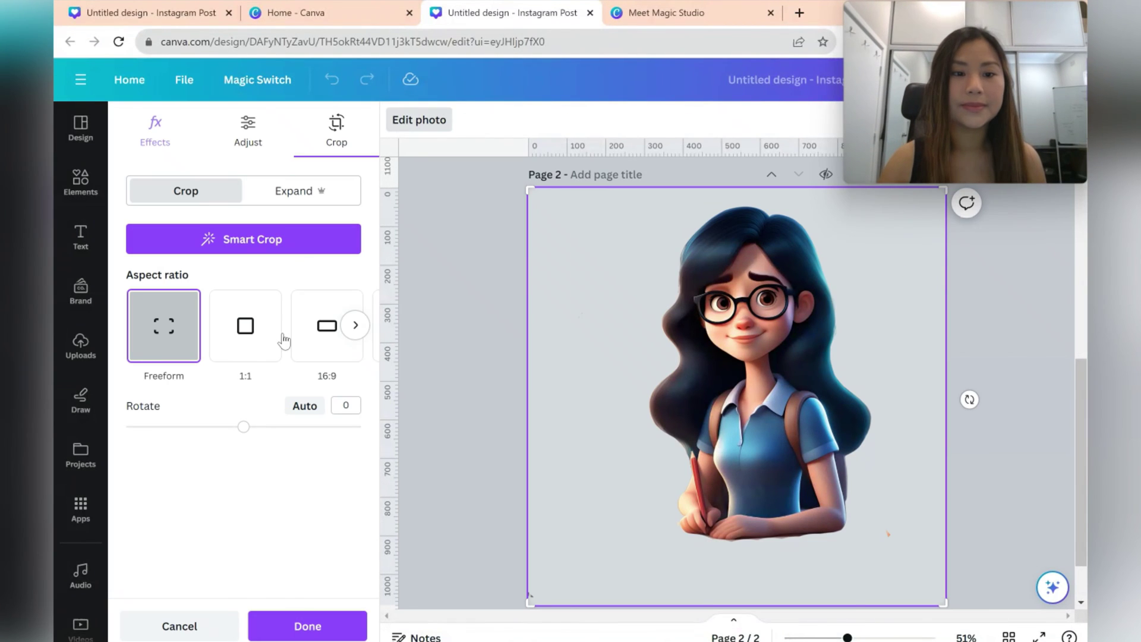
pyautogui.moveTo(952, 178)
pyautogui.moveTo(944, 189); pyautogui.dragTo(874, 202)
pyautogui.moveTo(530, 603); pyautogui.dragTo(646, 540)
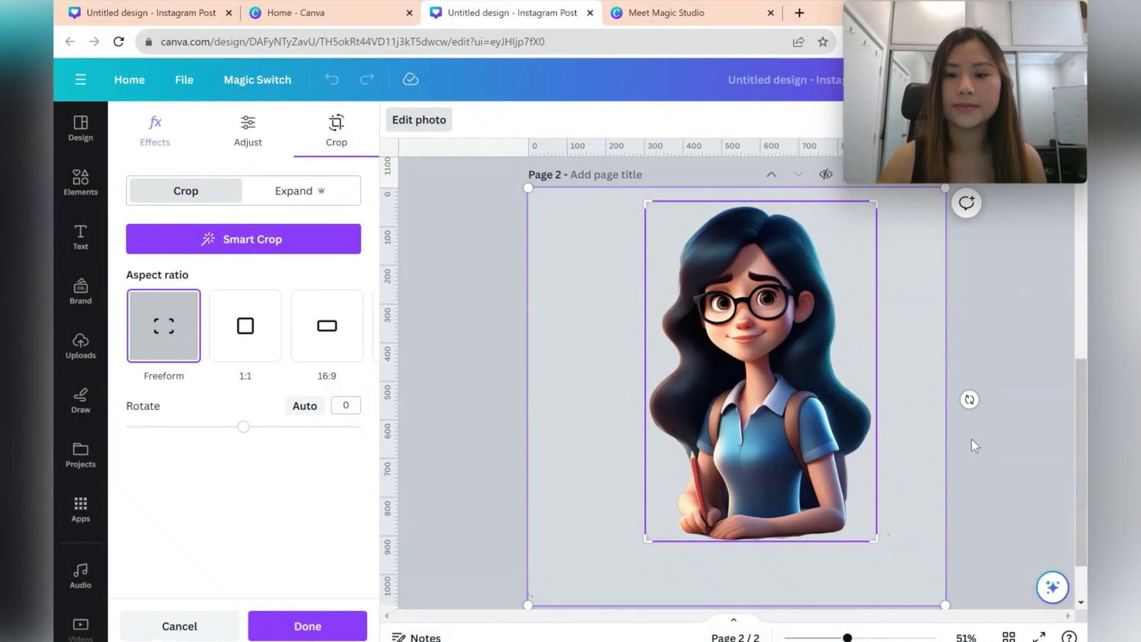
pyautogui.click(953, 446)
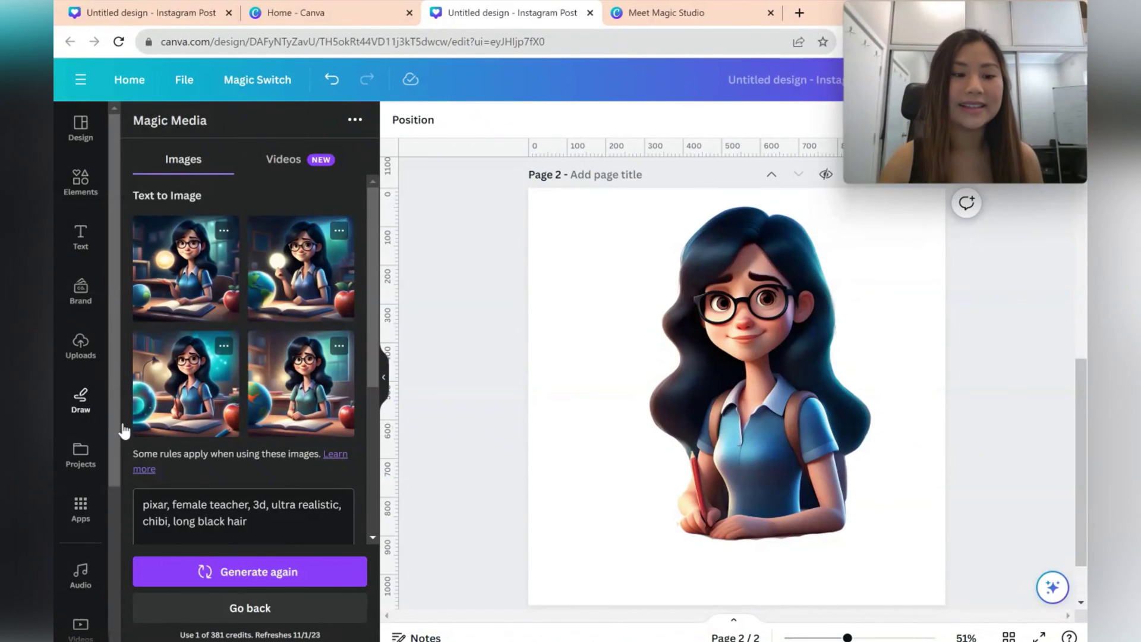
# Apply the first 'classroom' search result as the page background photo.
pyautogui.scroll(-3, 77, 476)
pyautogui.click(78, 527)
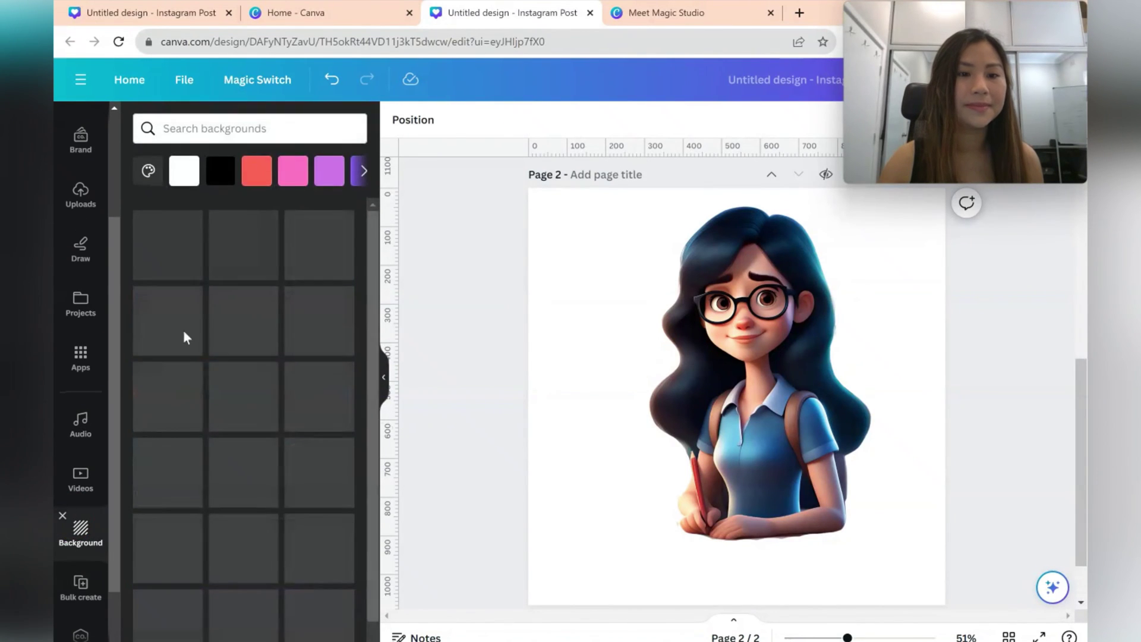
pyautogui.click(285, 132)
pyautogui.write('classroom')
pyautogui.press('Return')
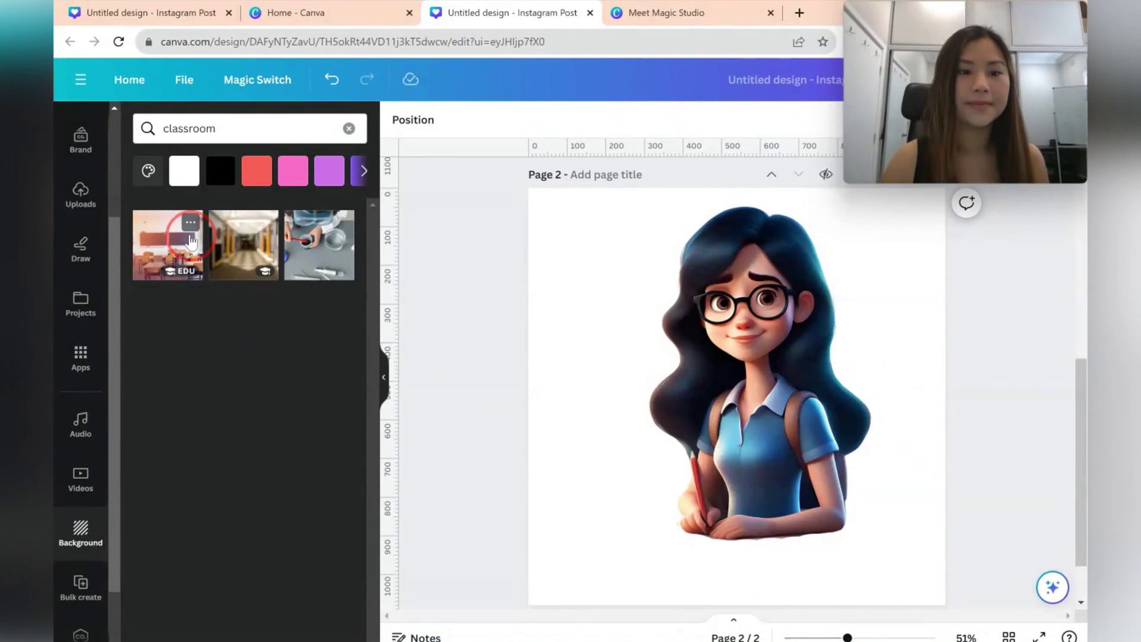
pyautogui.click(167, 245)
# Enlarge and centre the teacher, then delete the classroom background photo.
pyautogui.click(731, 509)
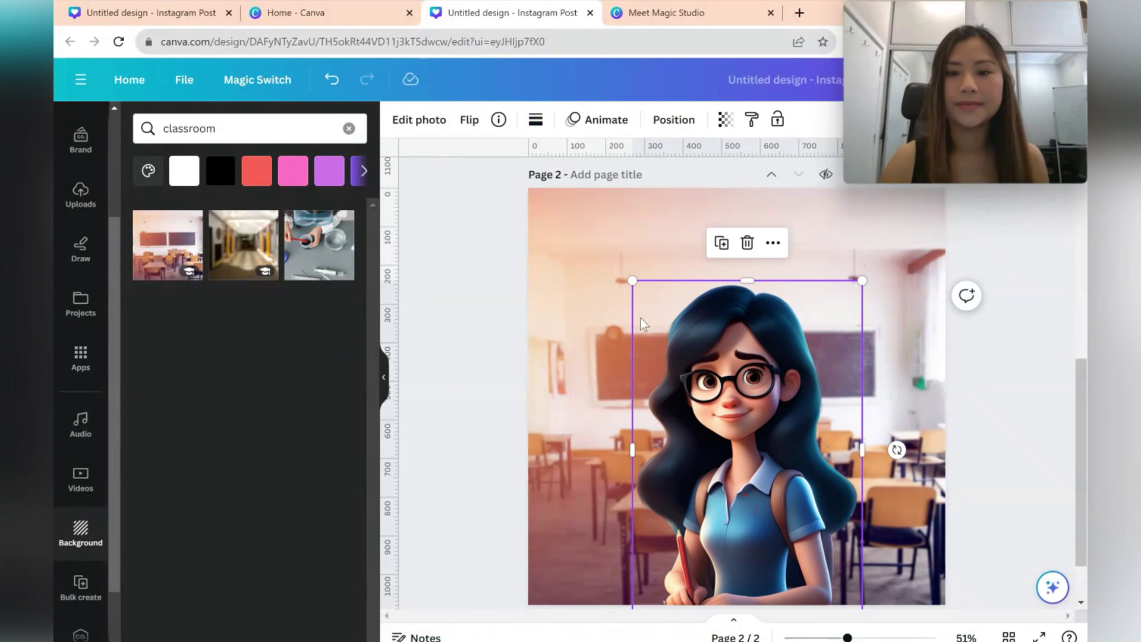
pyautogui.moveTo(632, 280); pyautogui.dragTo(572, 194)
pyautogui.moveTo(718, 447); pyautogui.dragTo(758, 447)
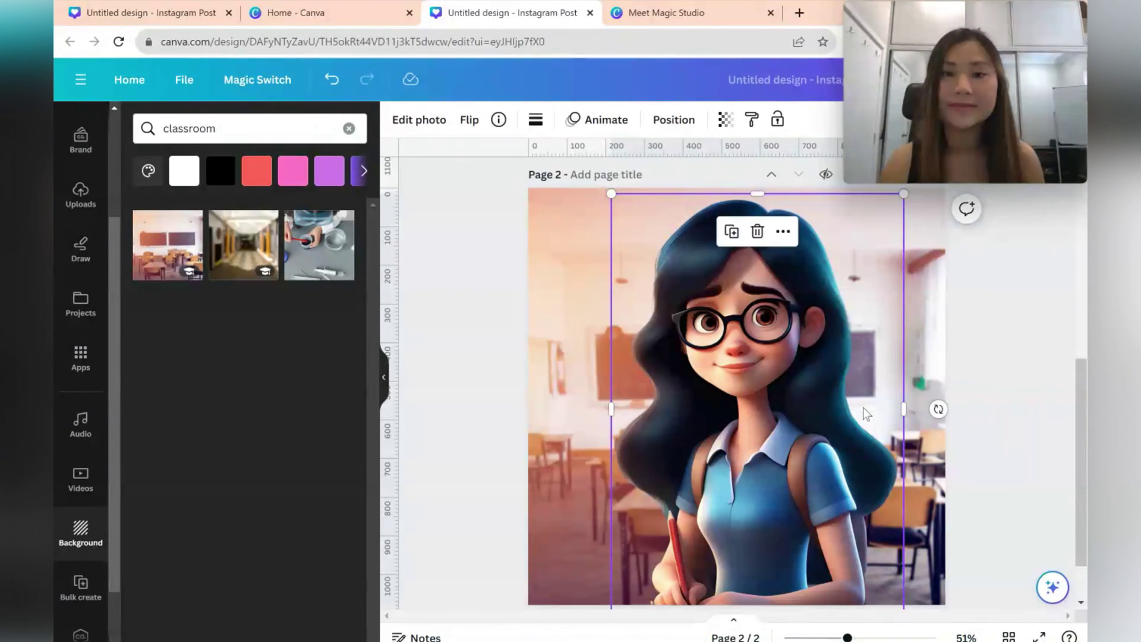
pyautogui.click(966, 309)
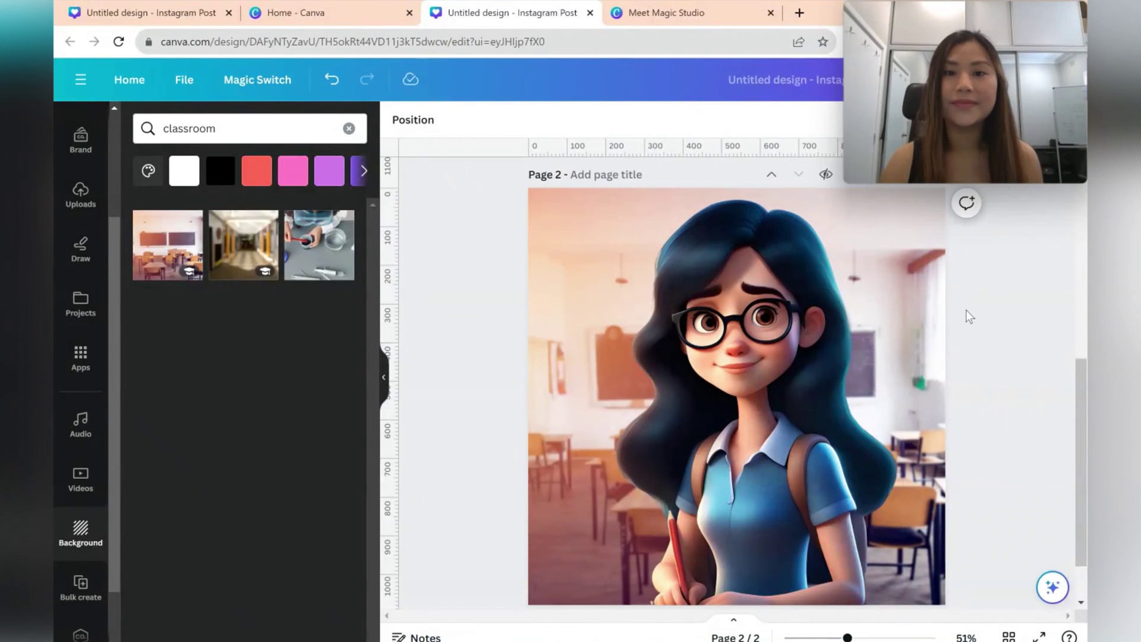
pyautogui.click(941, 256)
pyautogui.press('Delete')
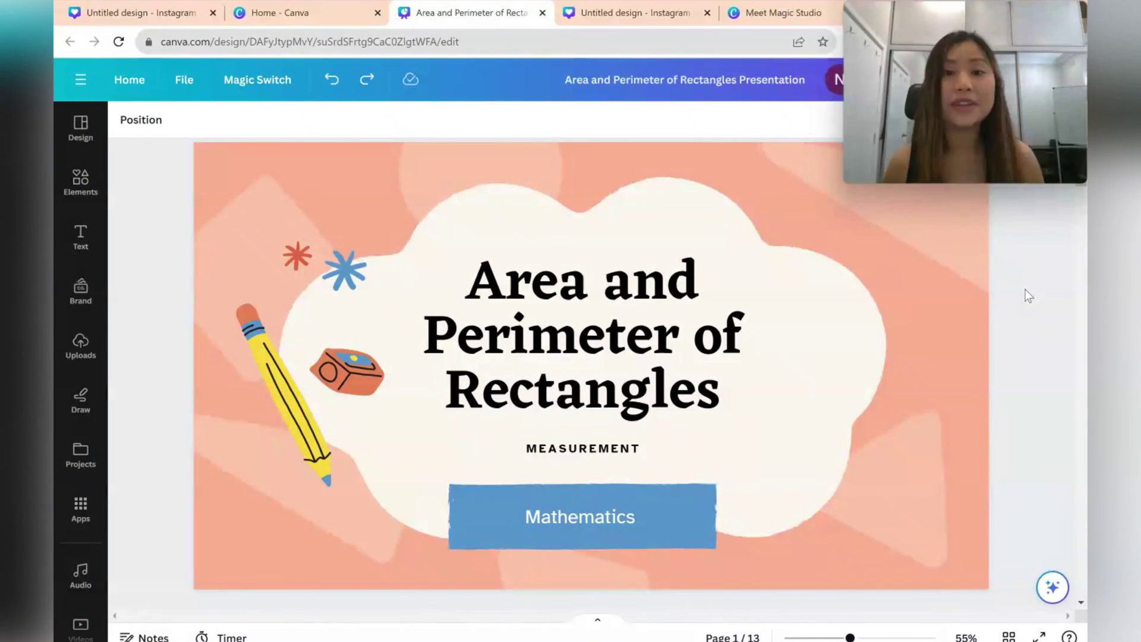
# Paste the pointing teacher onto the right side of the title slide, then return to the 'Great Job!' post.
pyautogui.hotkey('ctrl', 'y')
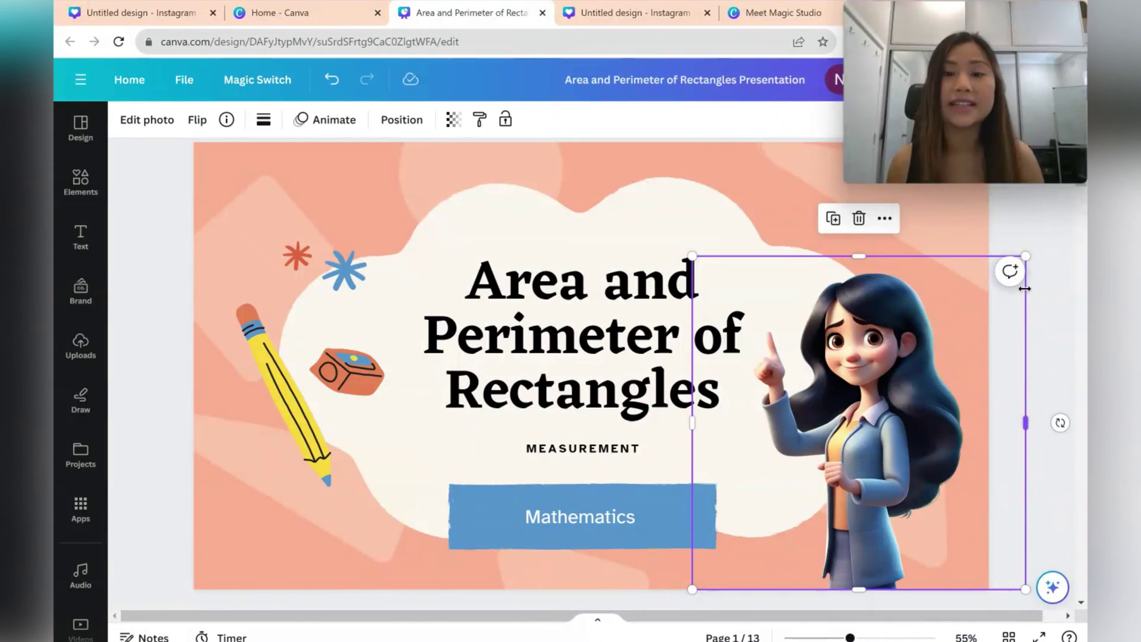
pyautogui.click(1031, 229)
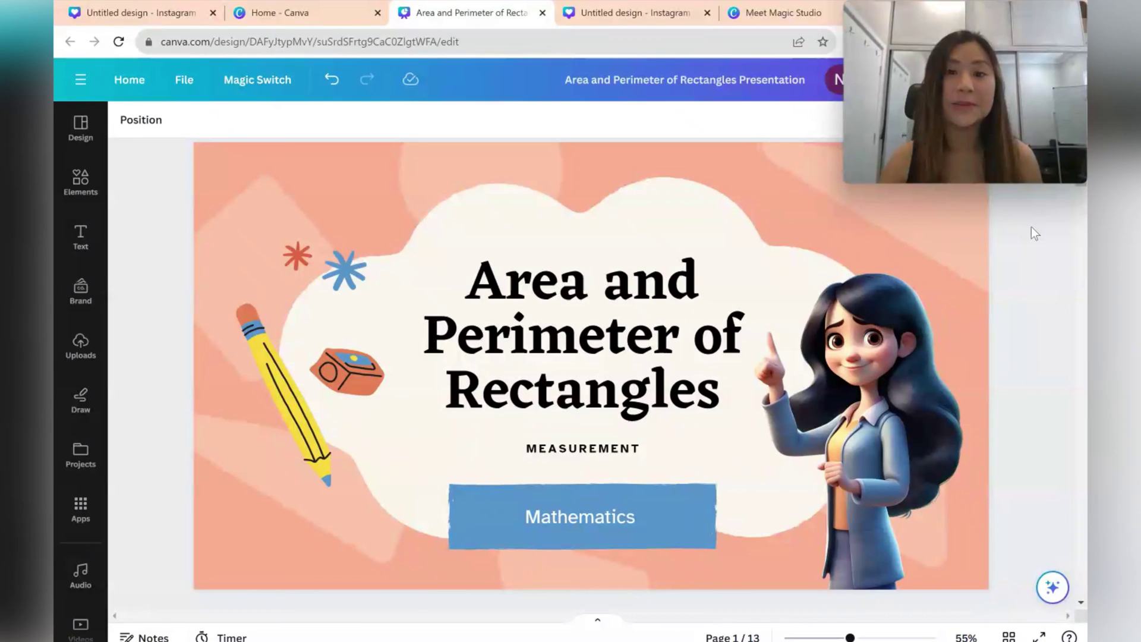
pyautogui.hotkey('ctrl', 'Tab')
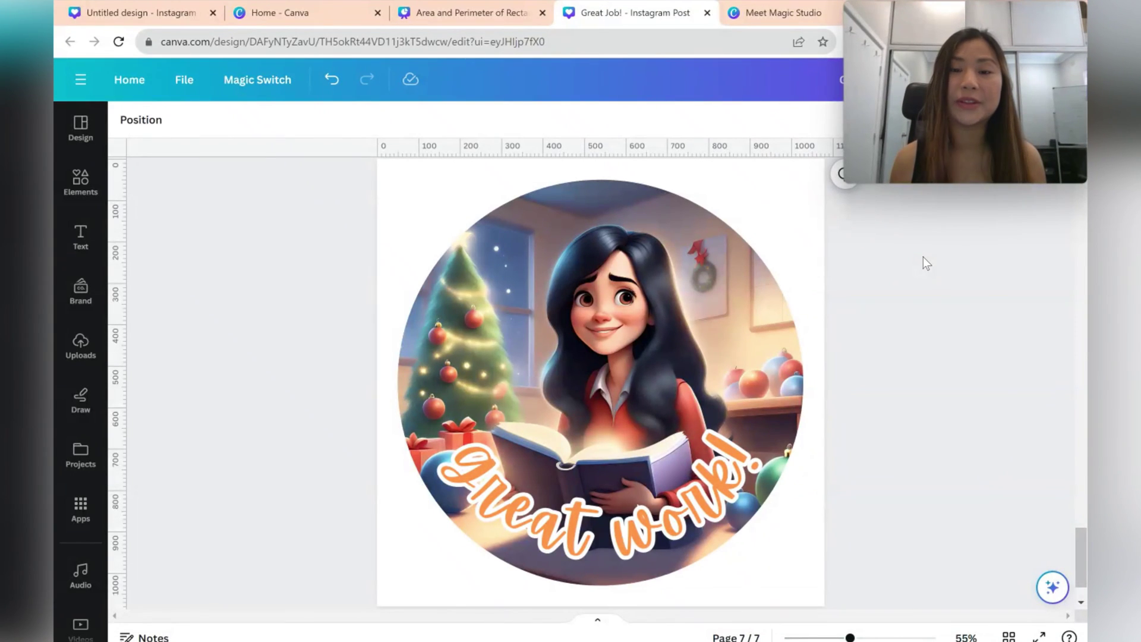
# Copy the circular 'great work!' sticker onto the title slide and shrink it into the bottom-left corner.
pyautogui.click(793, 290)
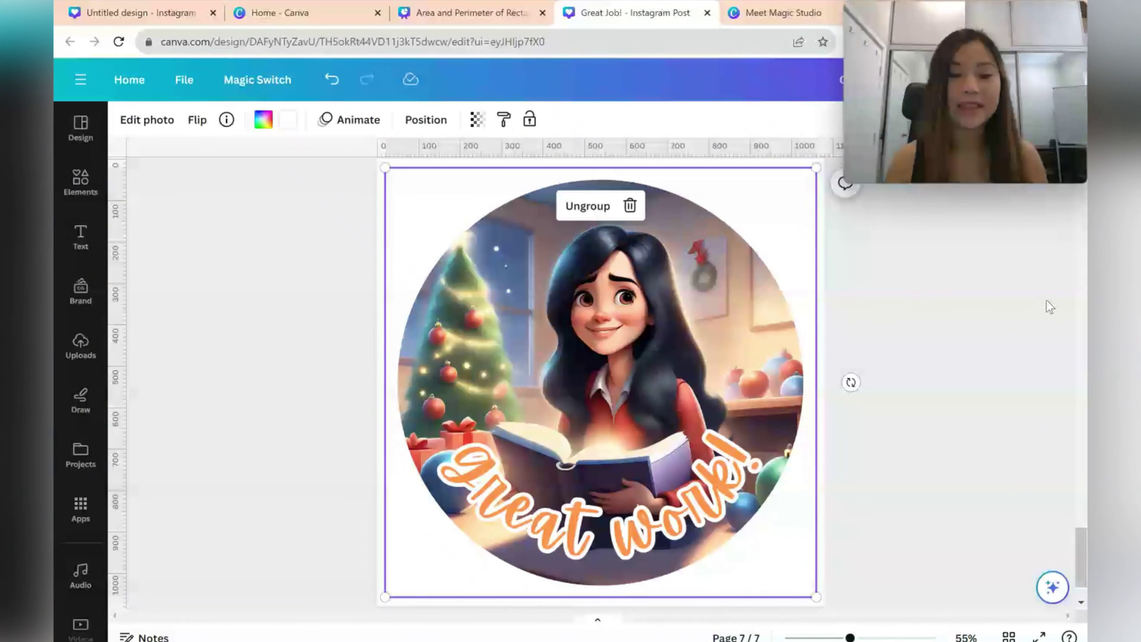
pyautogui.click(523, 2)
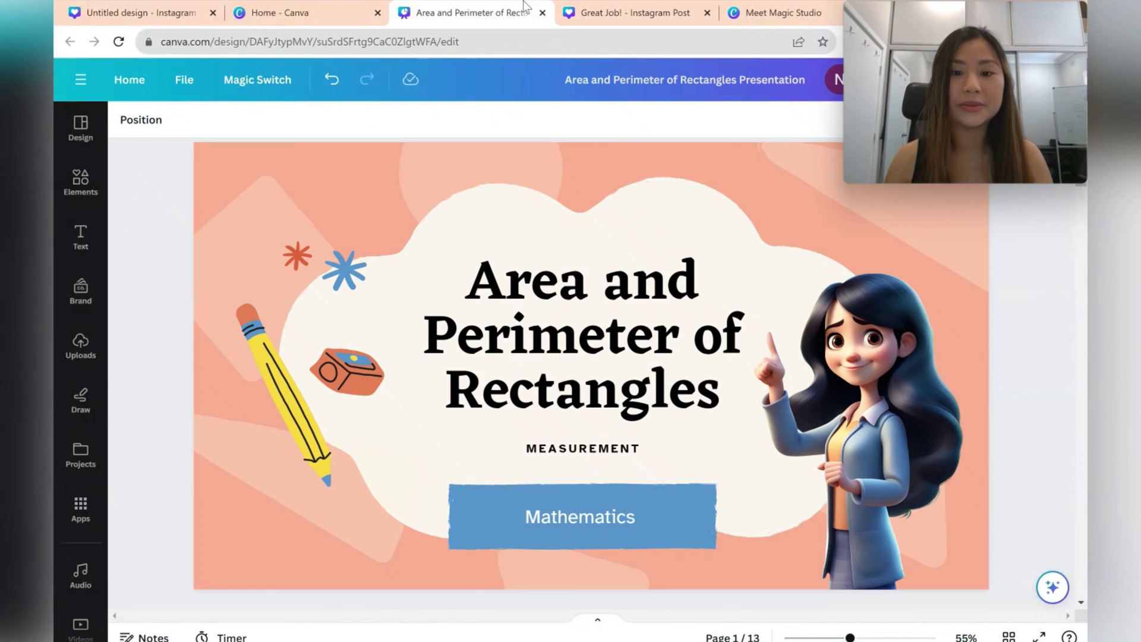
pyautogui.hotkey('ctrl', 'v')
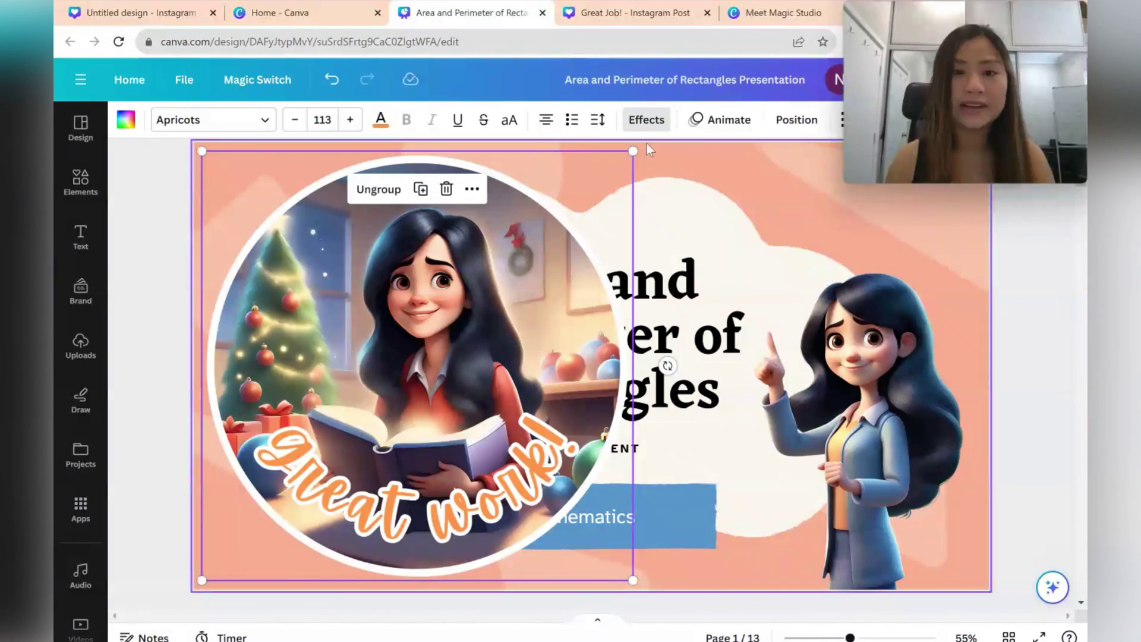
pyautogui.moveTo(627, 157); pyautogui.dragTo(333, 458)
pyautogui.click(754, 198)
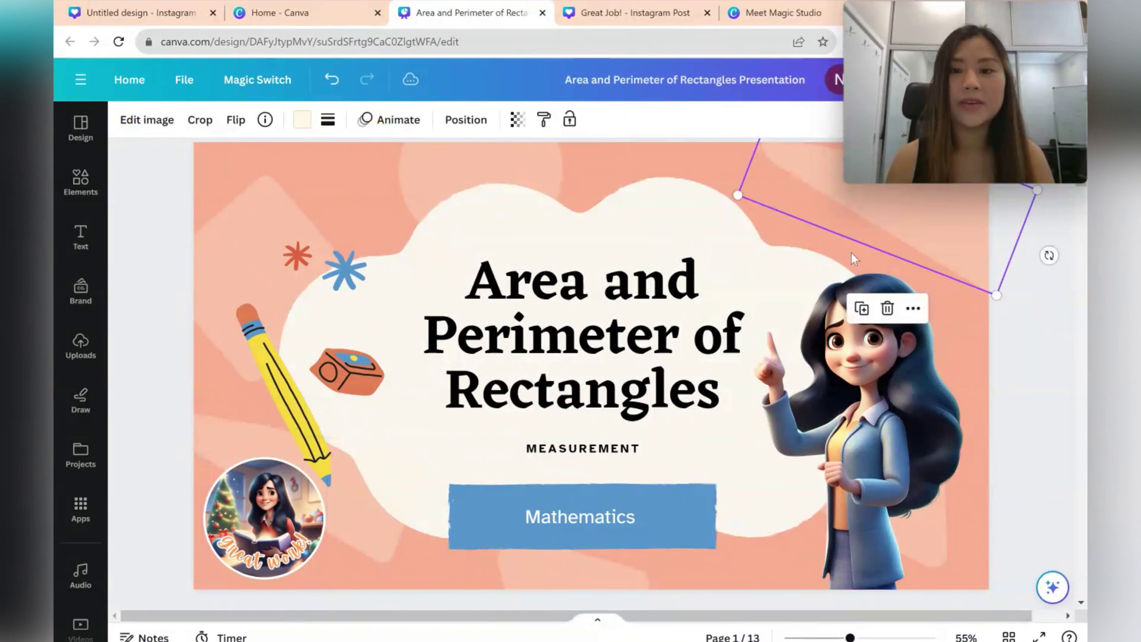
pyautogui.click(1036, 326)
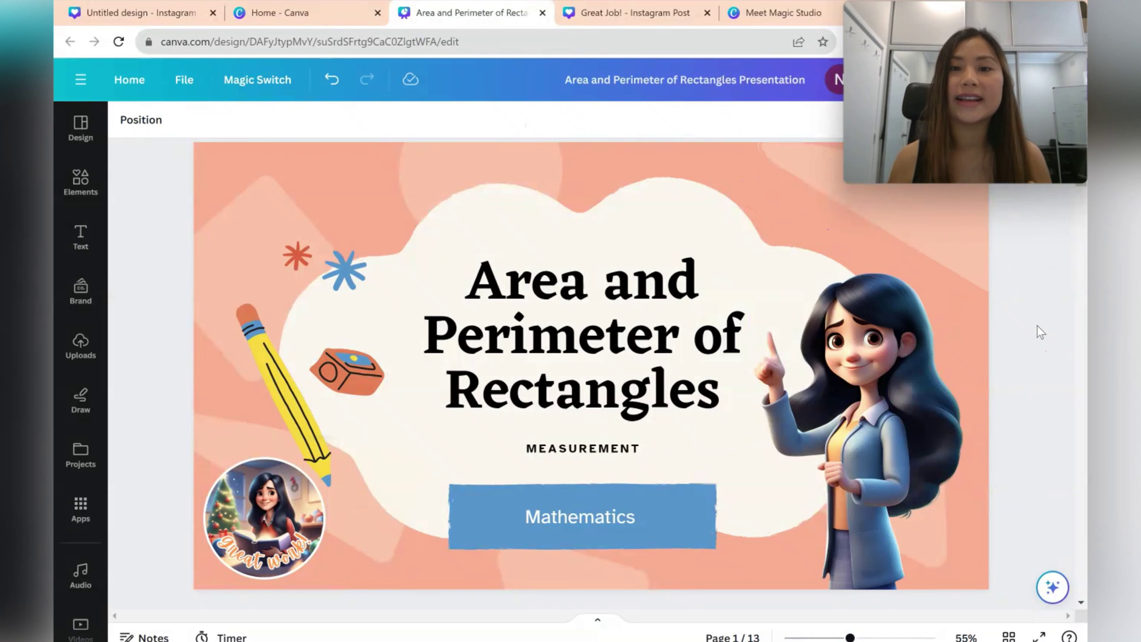